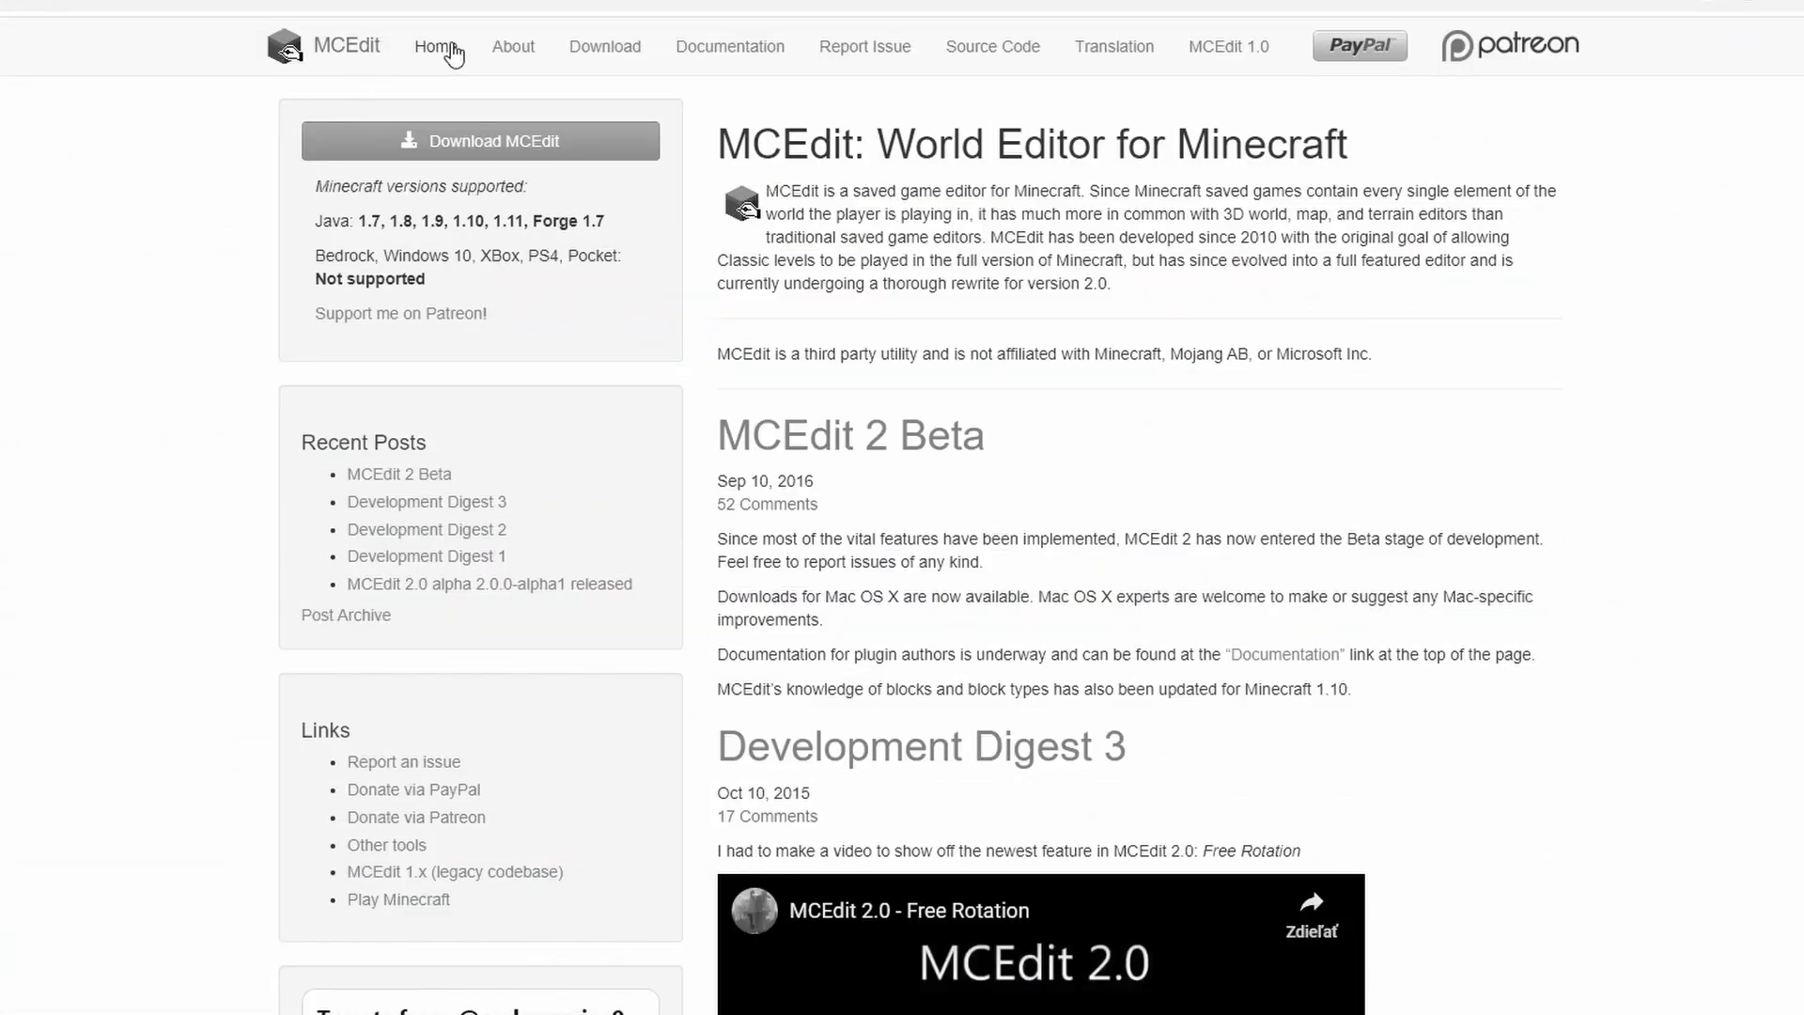
Step: Scroll down the MCEdit homepage in Edge to look over its posts
scroll(731, 275, down, 6)
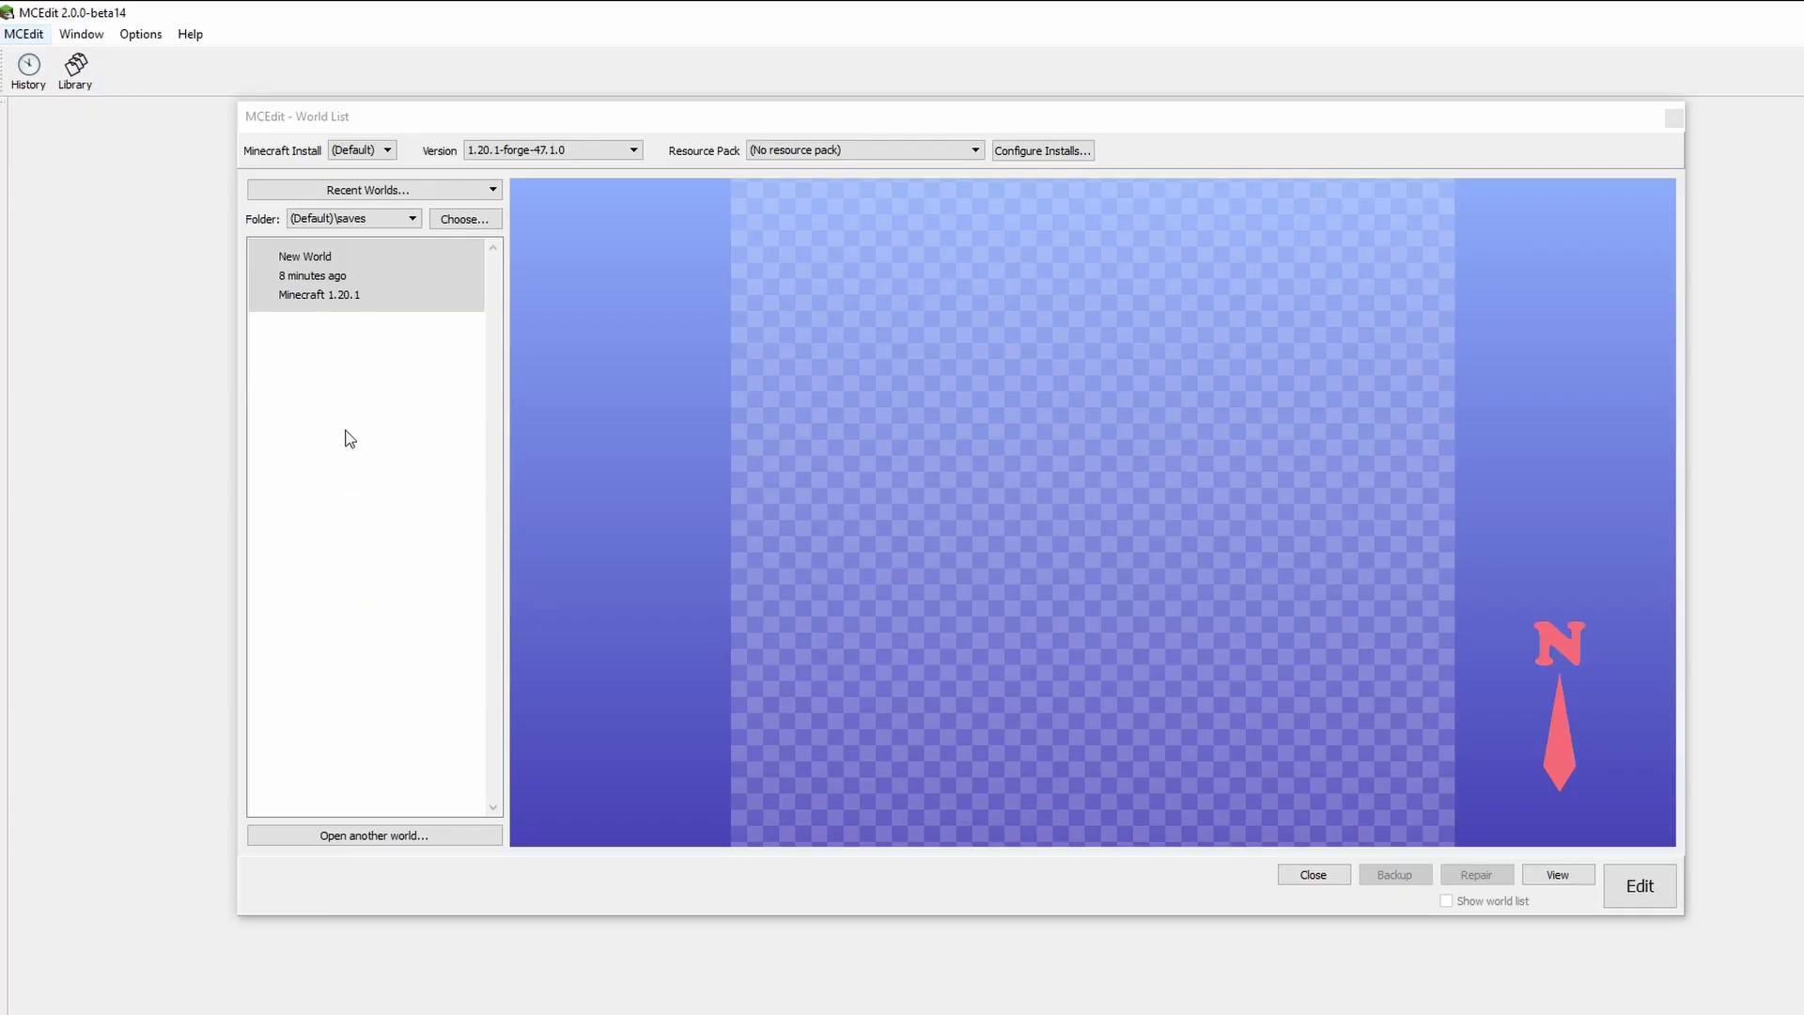
Step: Try loading New World in MCEdit, then open Amulet's 'Read before downloading' page
click(318, 268)
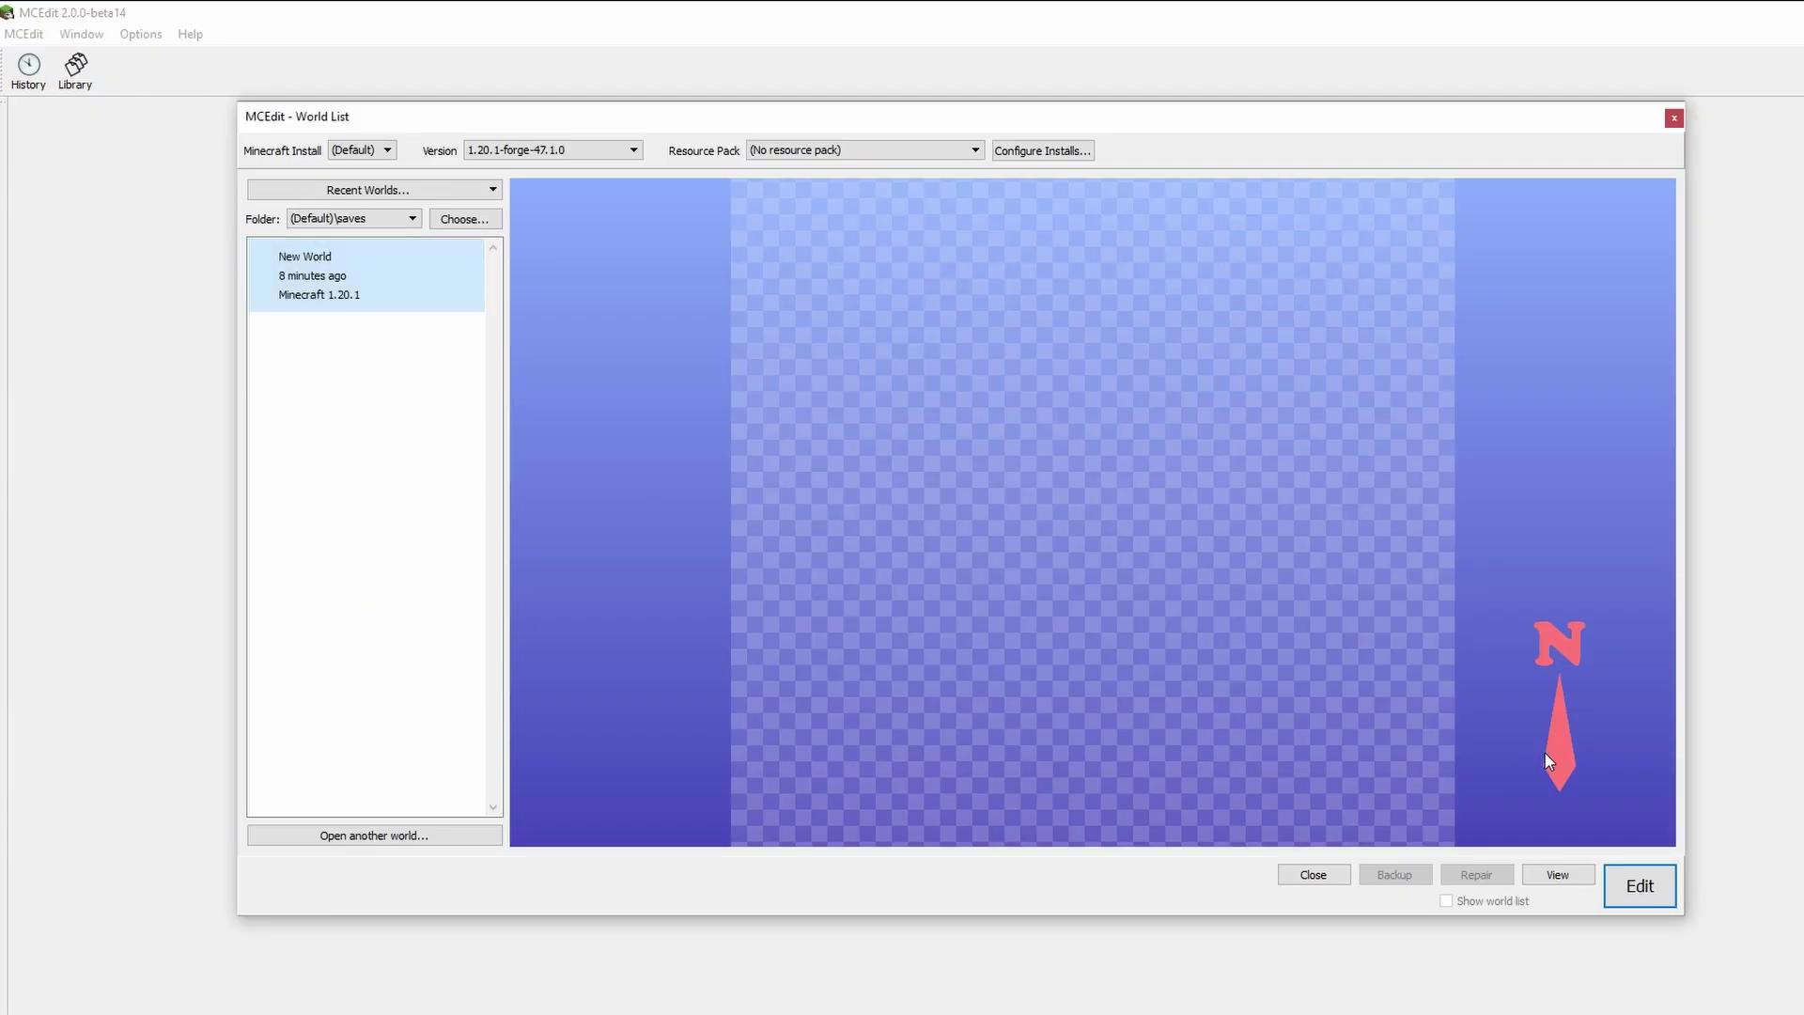
click(1639, 886)
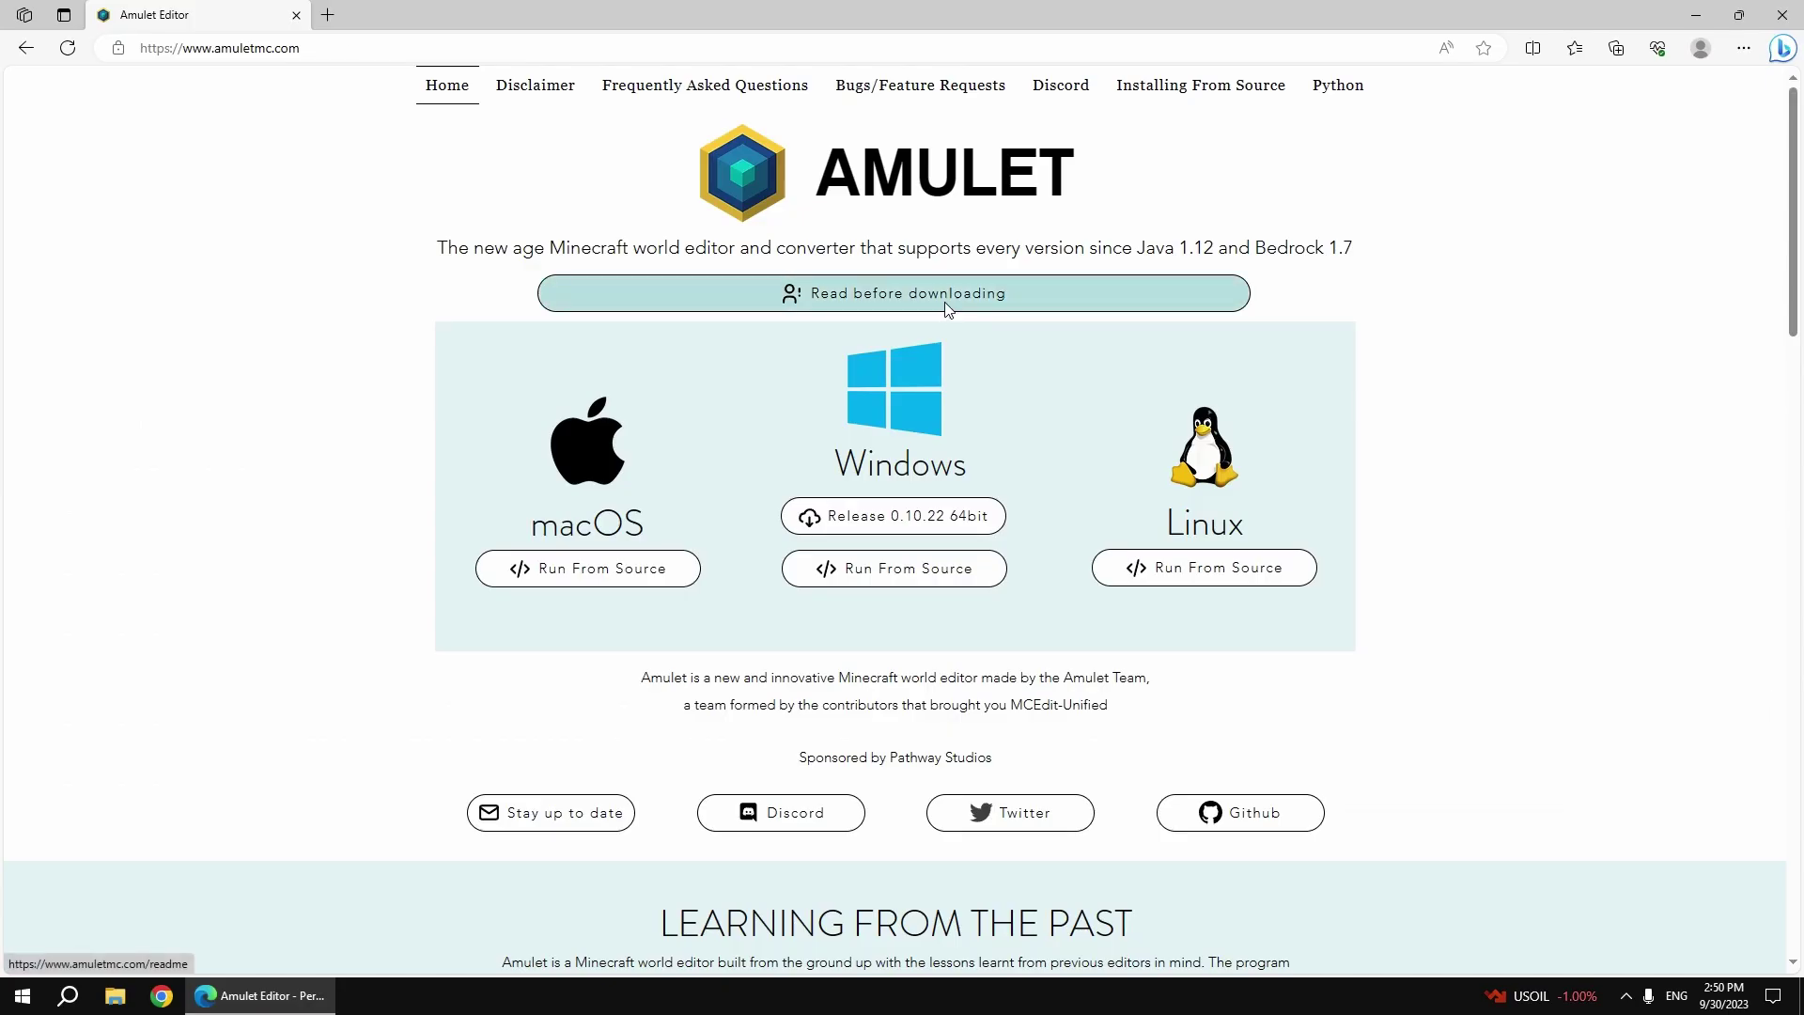
click(947, 297)
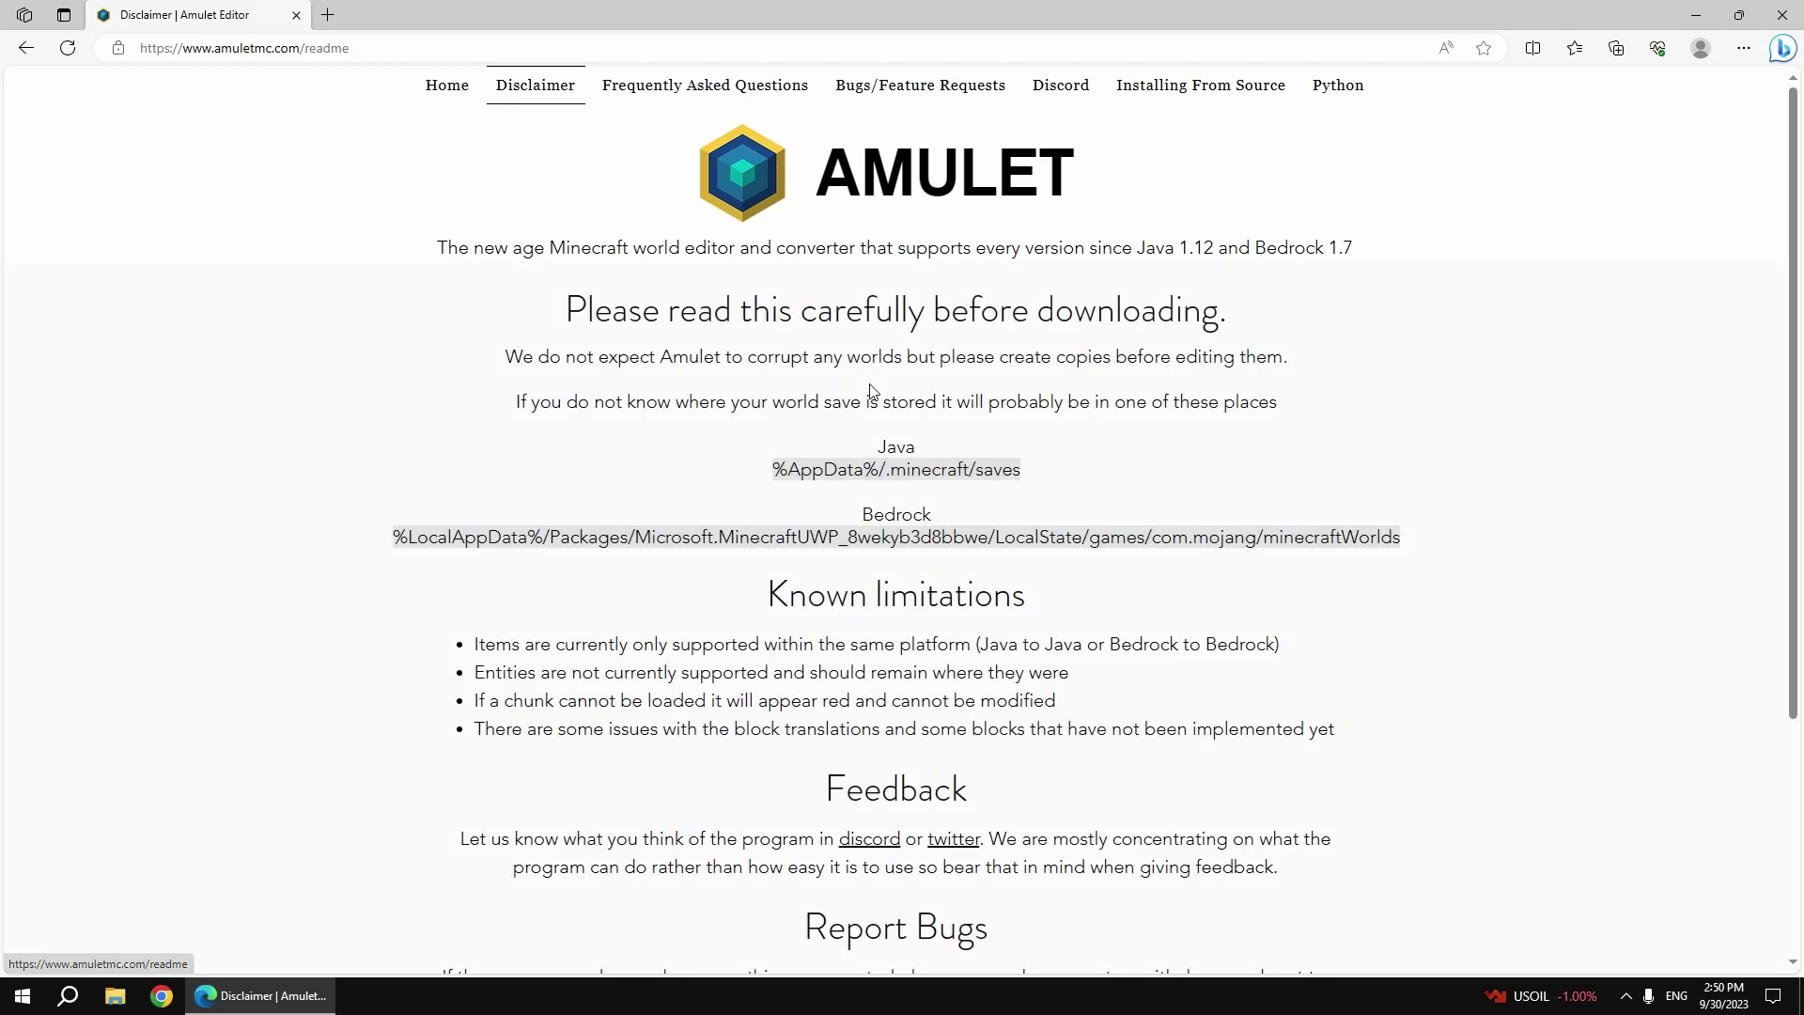
Step: Read the Amulet disclaimer, return Home, and download the 64-bit Windows release 0.10.22
scroll(577, 312, down, 3)
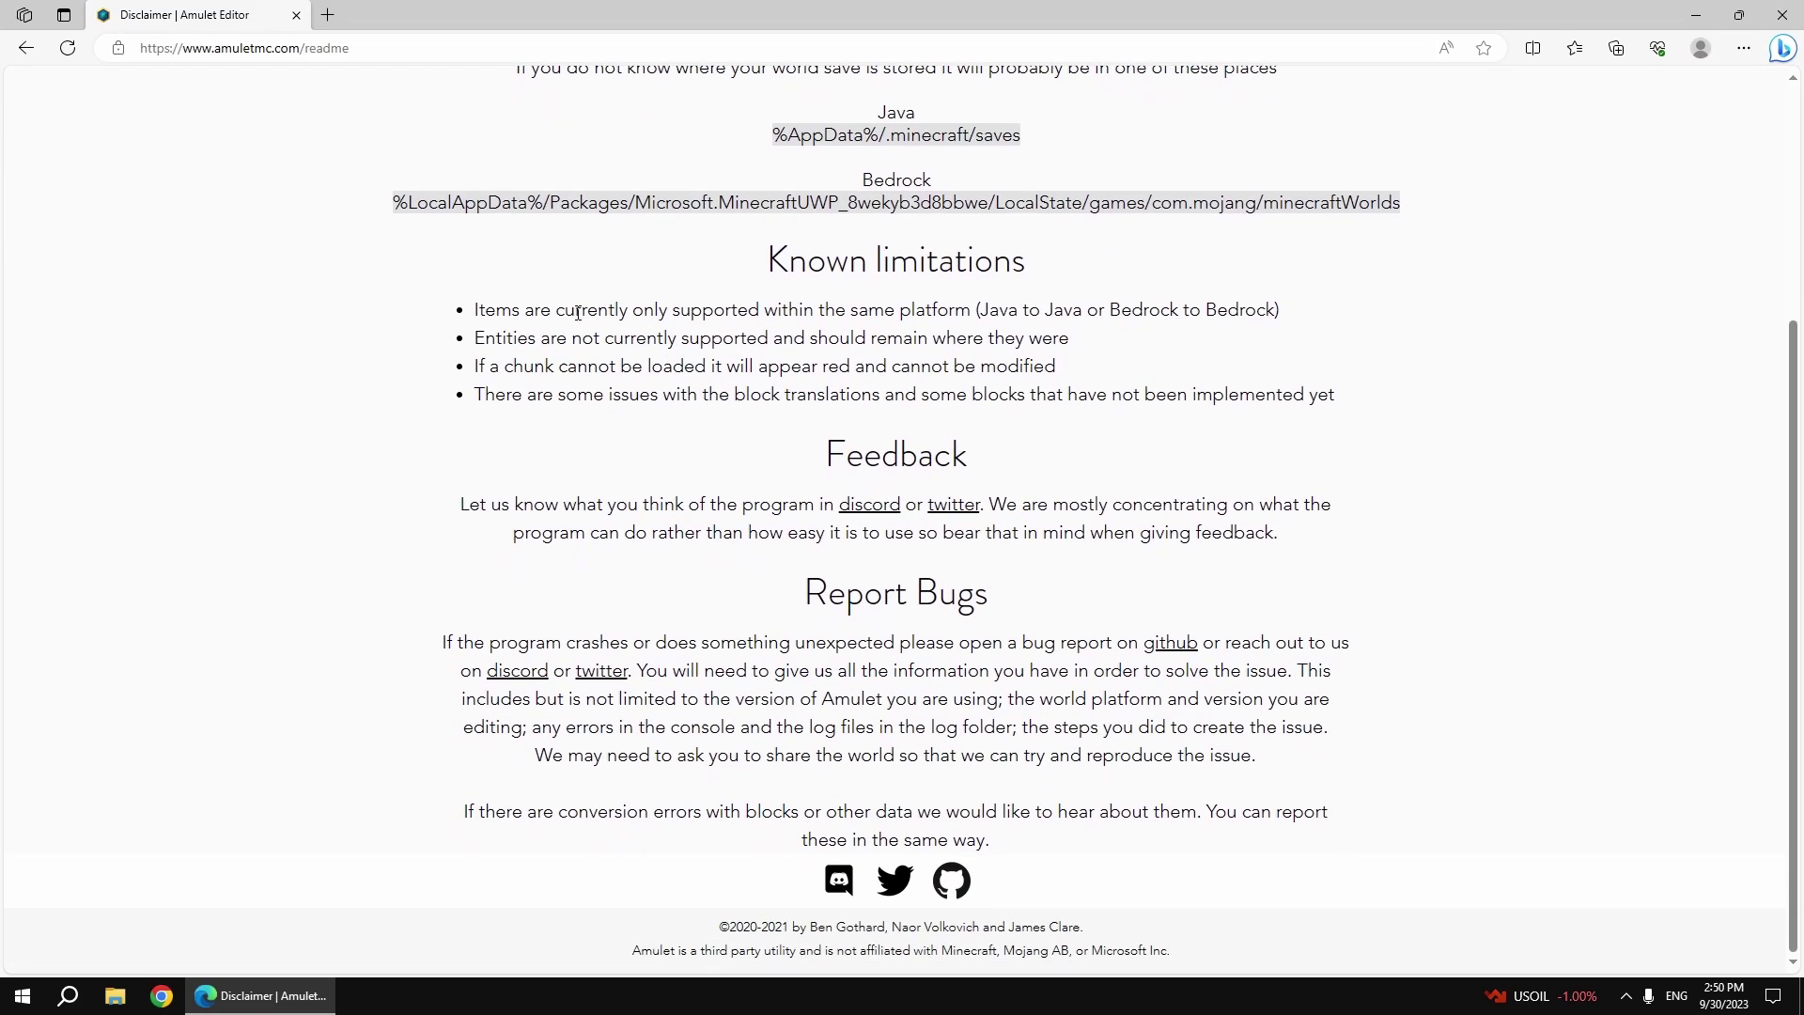
scroll(577, 312, up, 10)
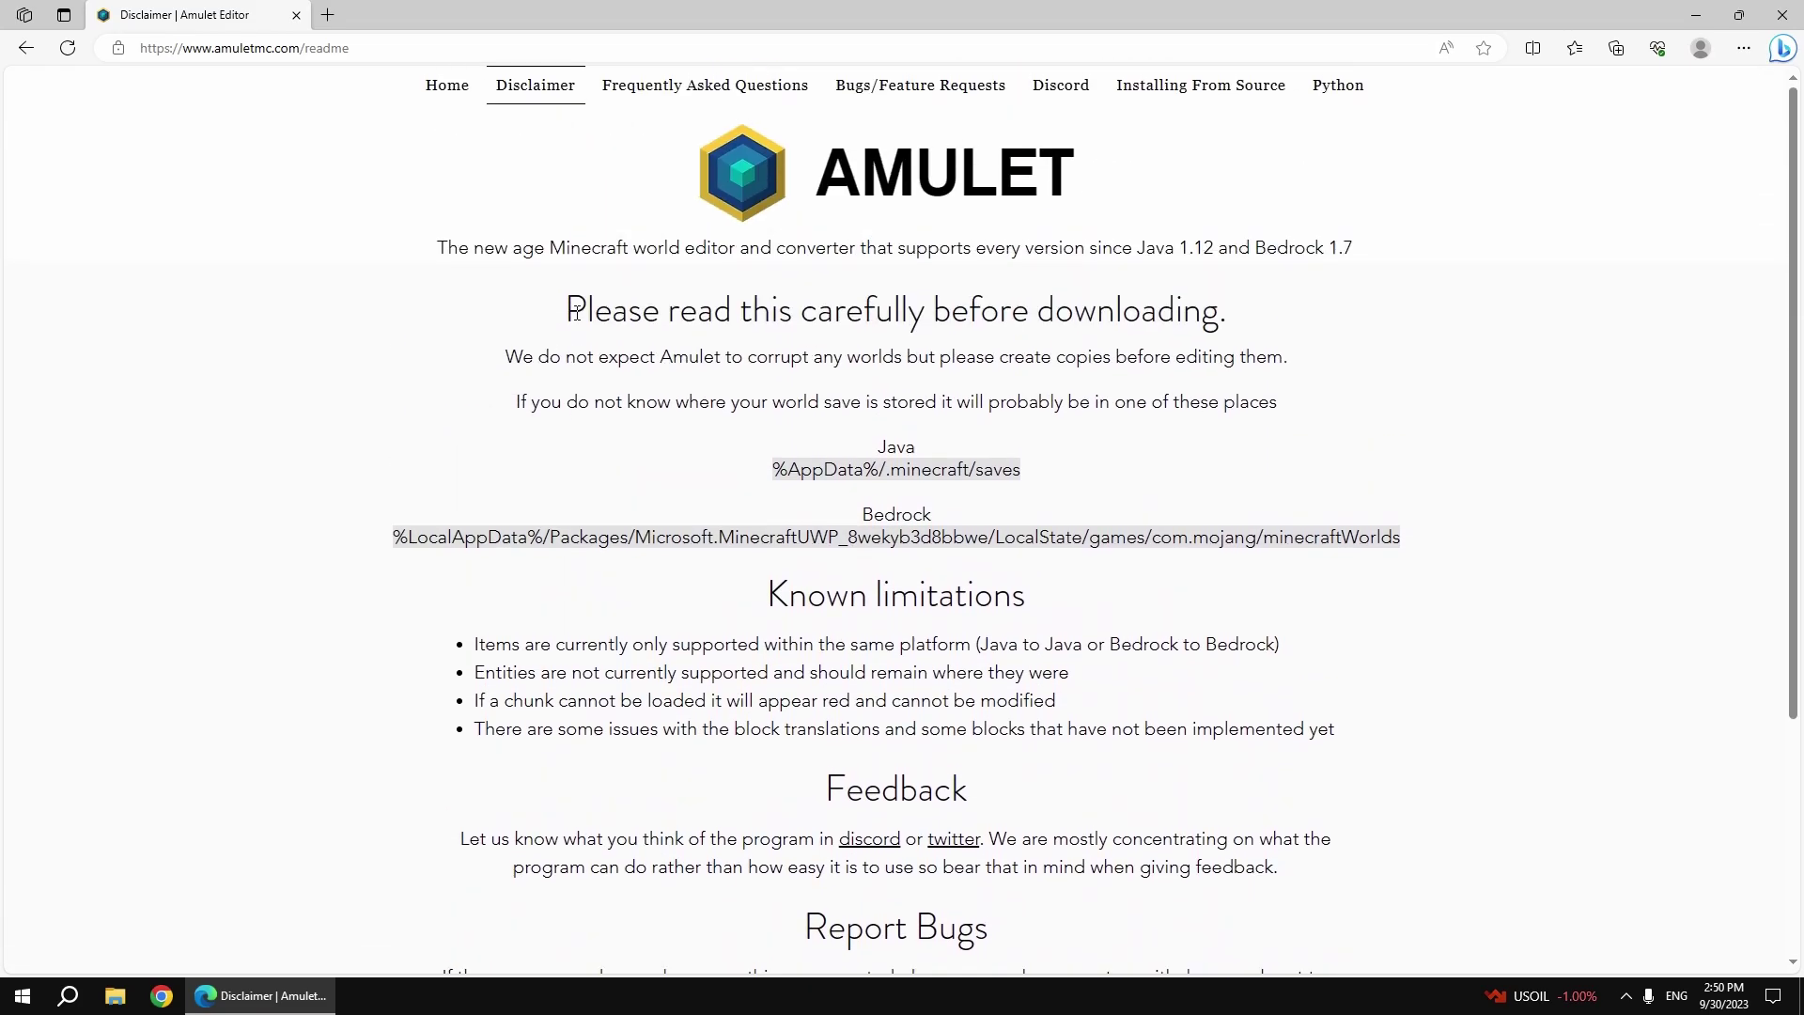
click(444, 94)
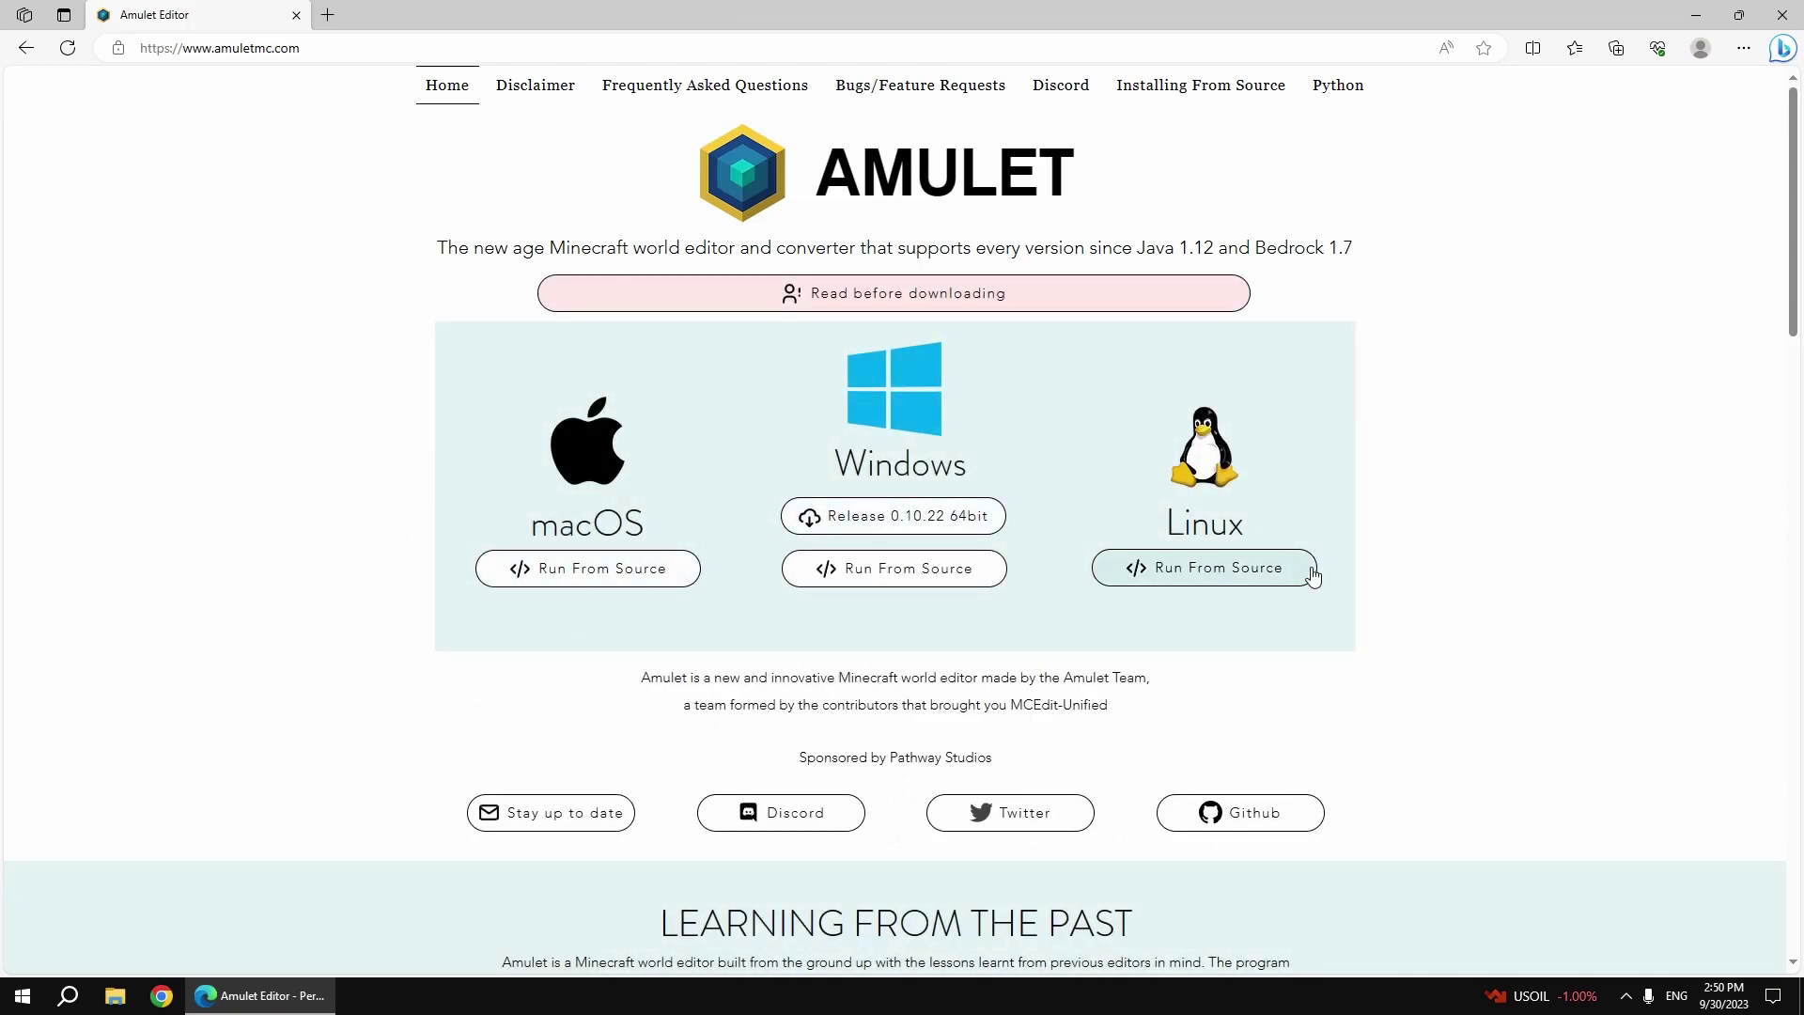
click(878, 527)
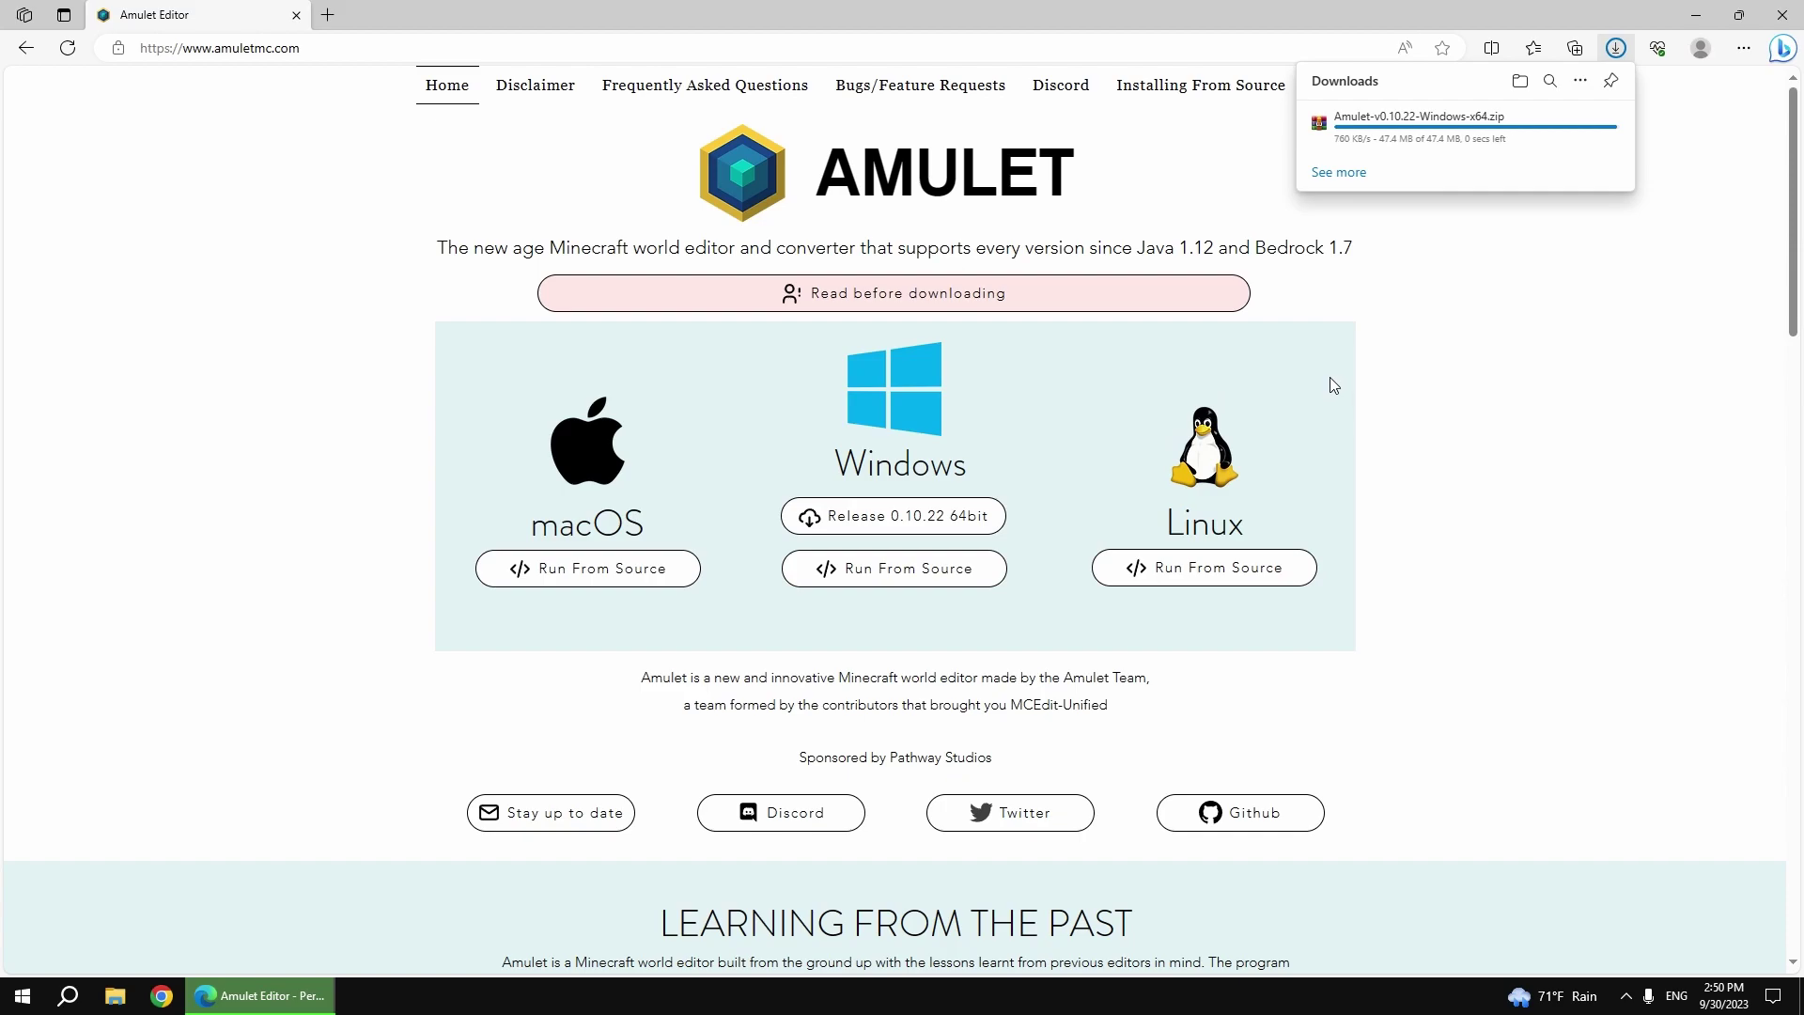
Step: Drag the downloaded Amulet-v0.10.22-Windows-x64.zip from Edge's Downloads panel onto the desktop
mouse_move(1422, 132)
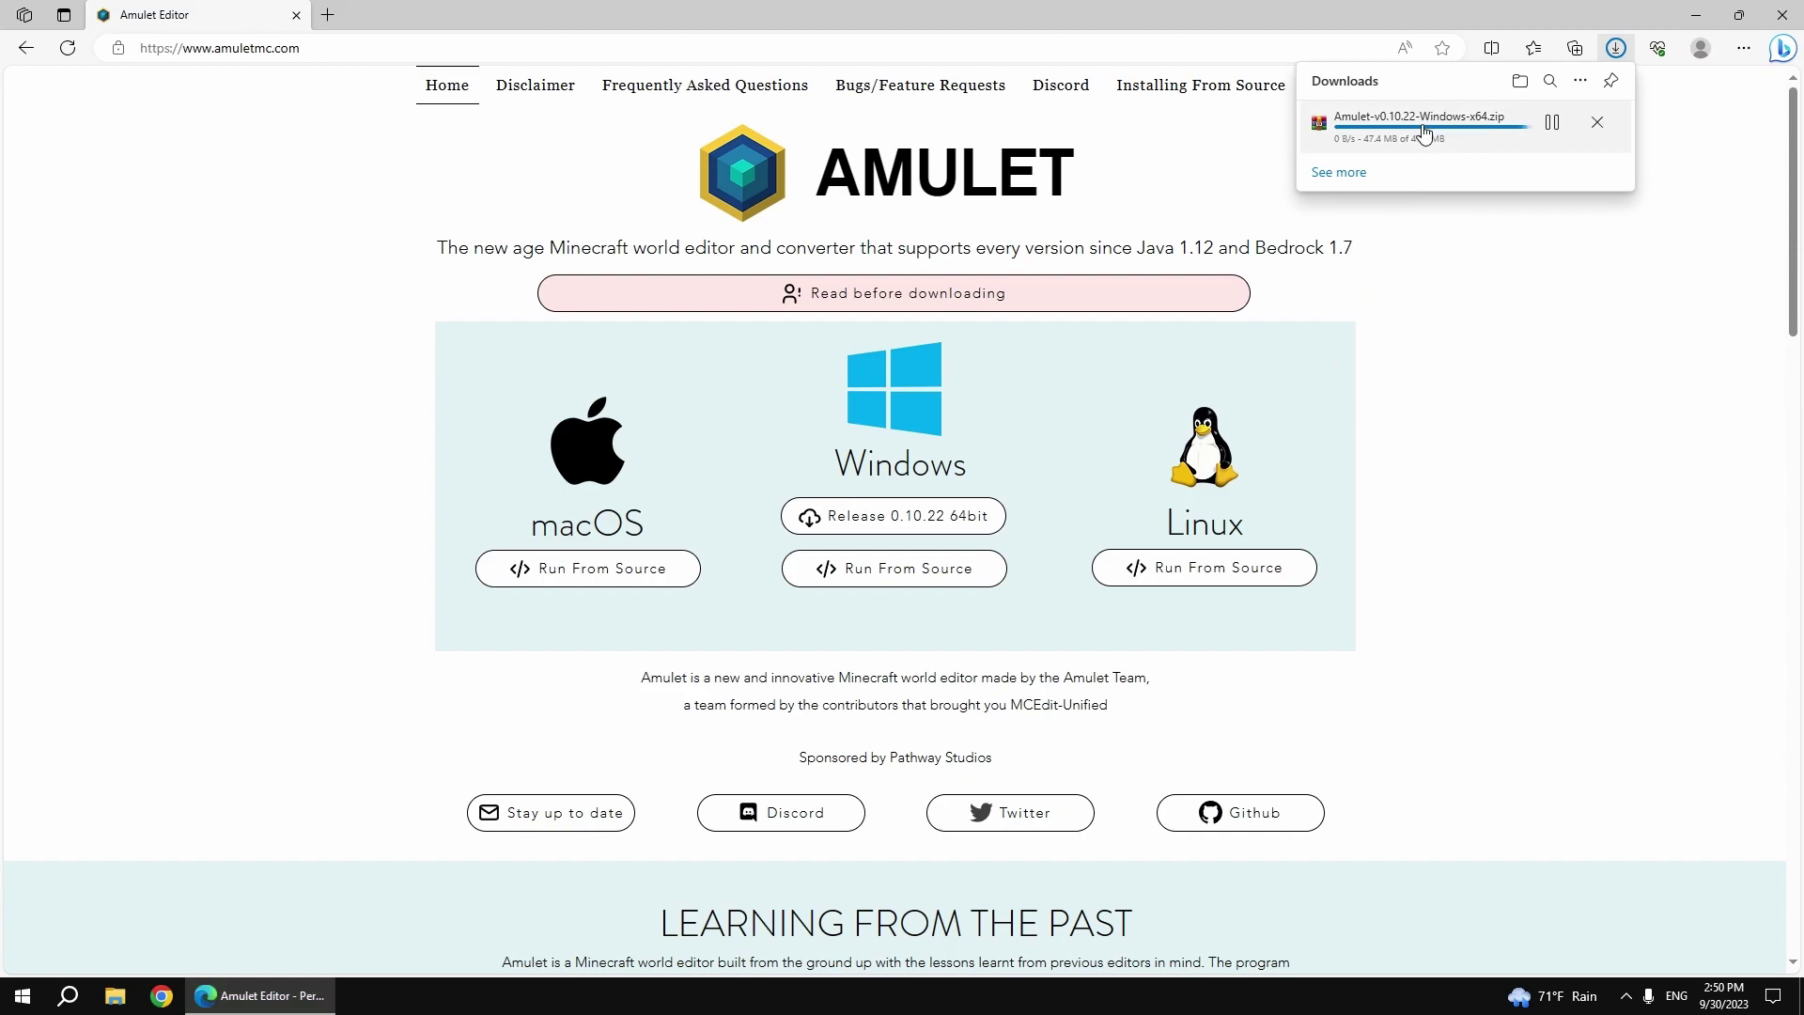
drag(1367, 123, 607, 421)
Step: Open the Amulet zip in WinRAR, enter its Amulet folder, and launch amulet_app.exe
double_click(608, 344)
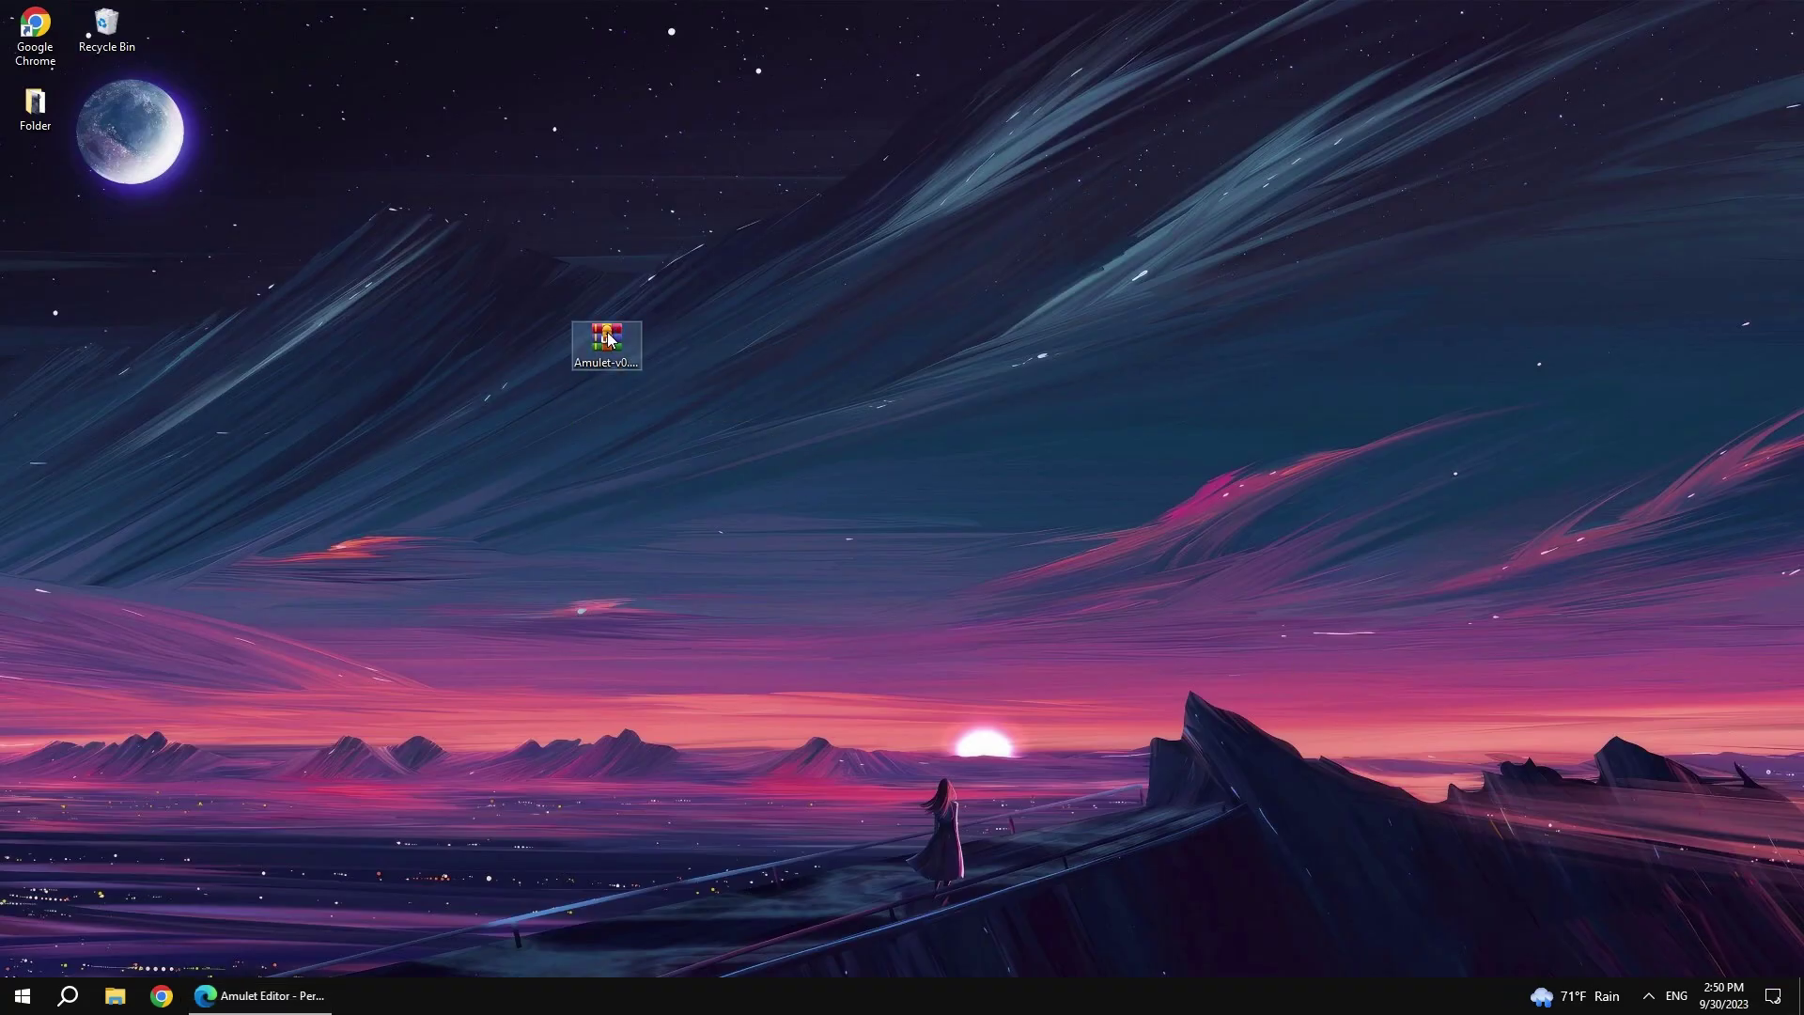
double_click(493, 390)
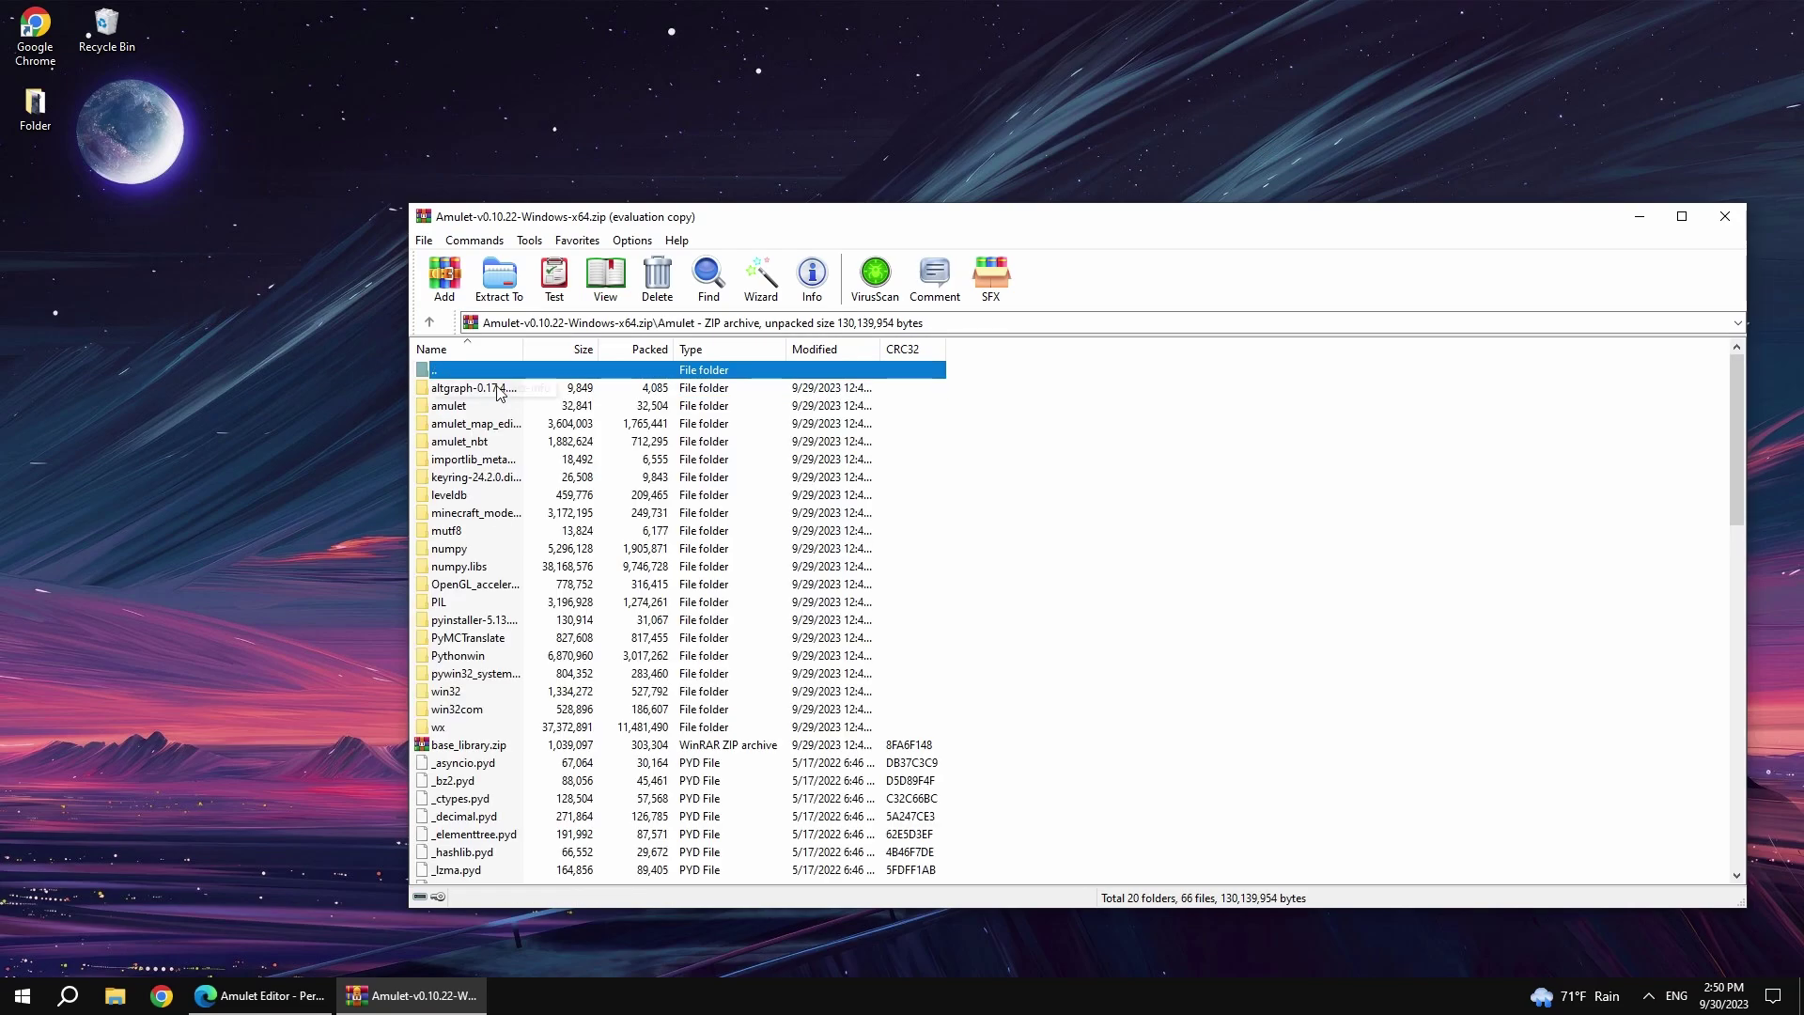
scroll(749, 503, down, 10)
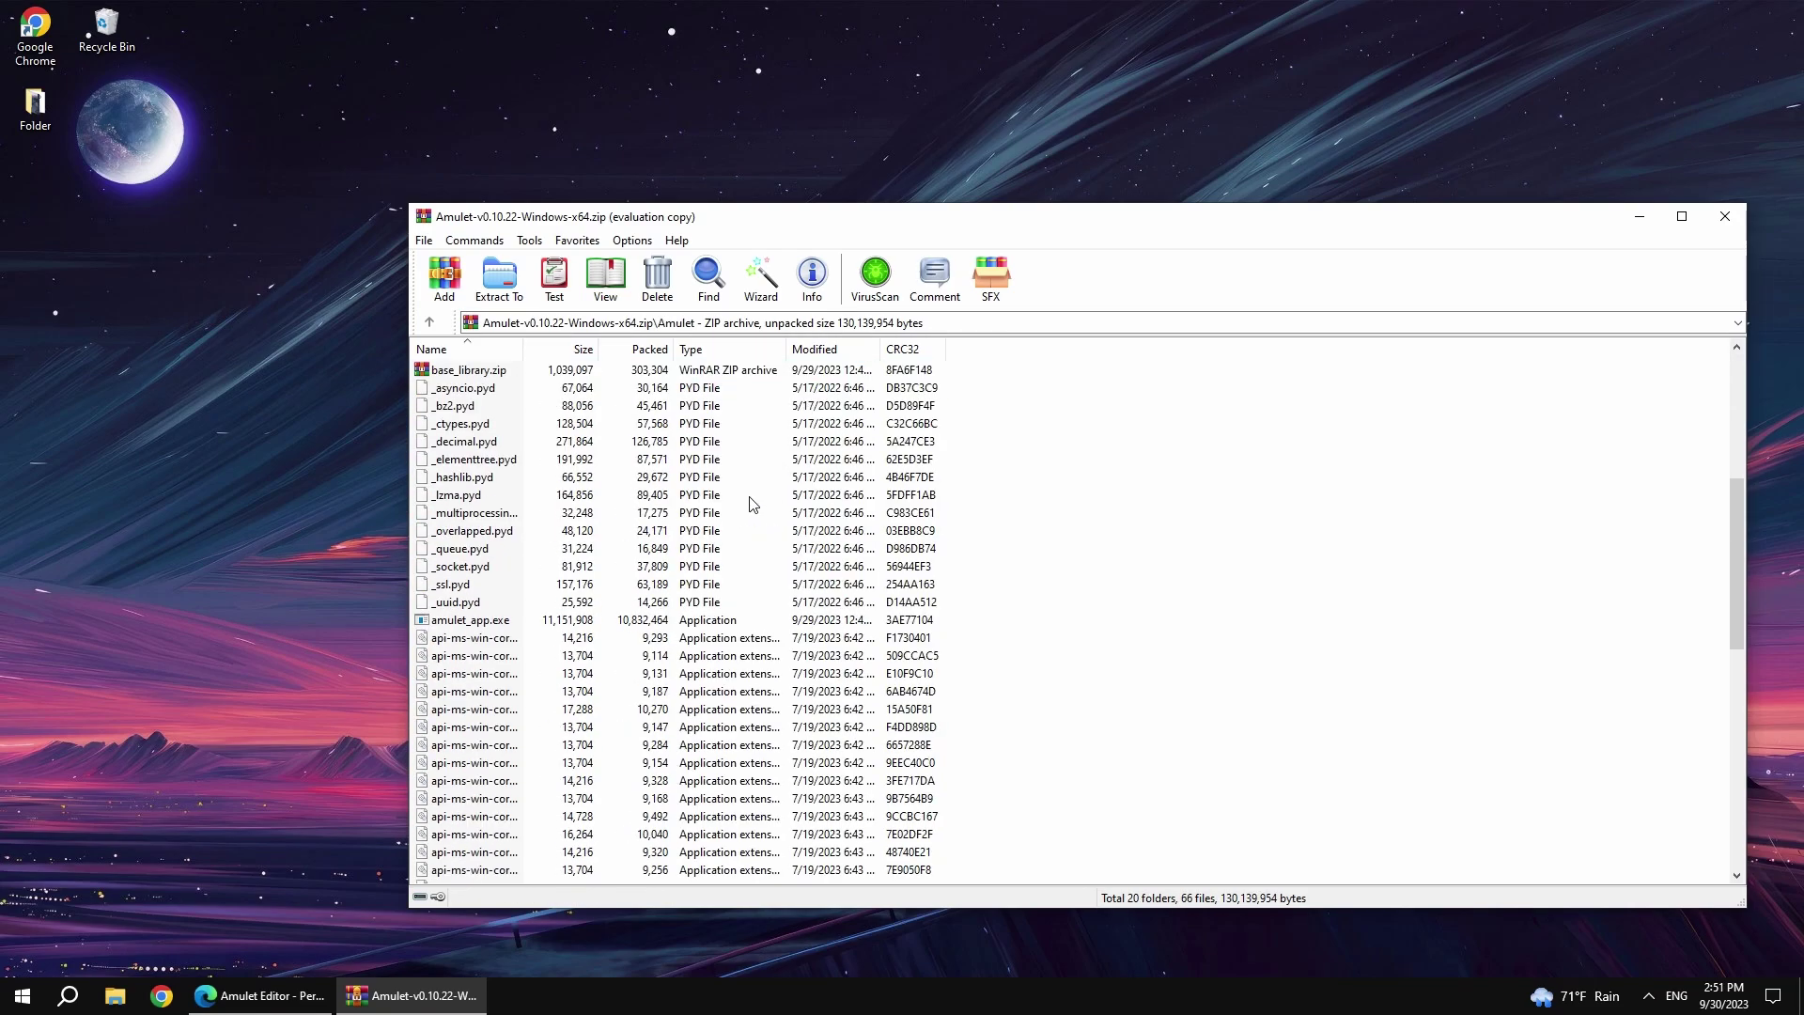
scroll(748, 504, down, 9)
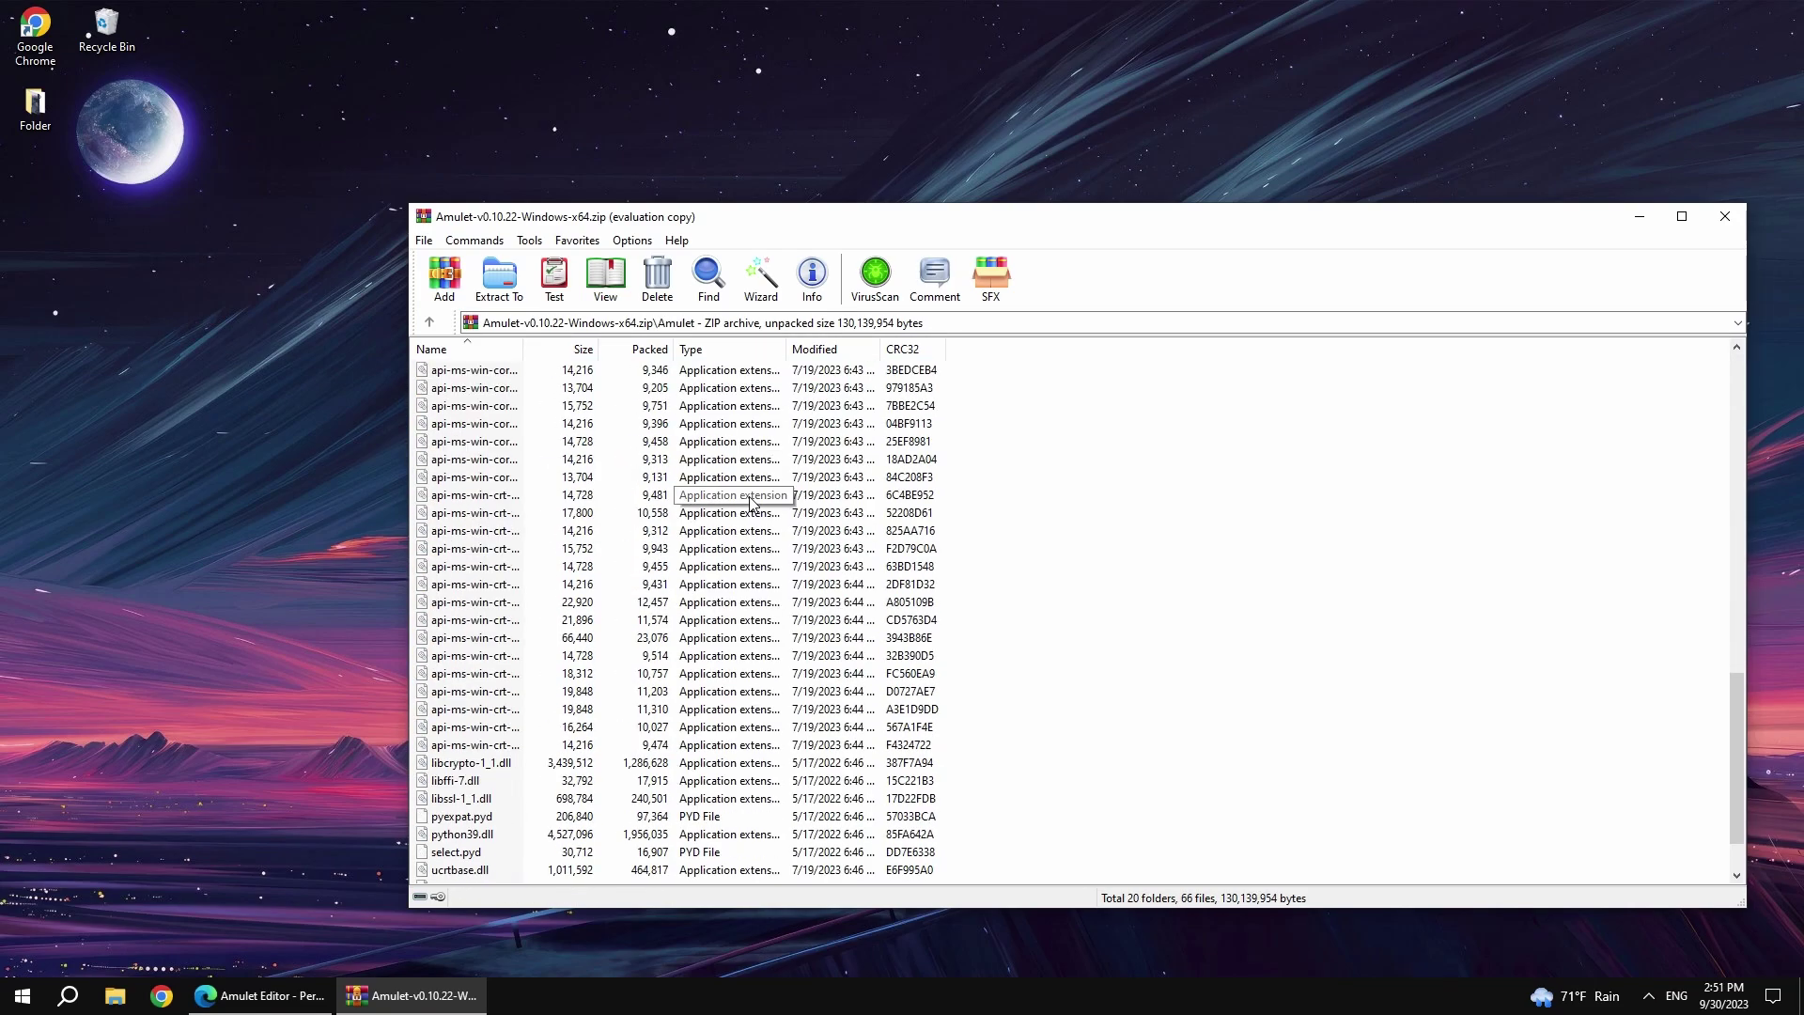
scroll(749, 503, up, 10)
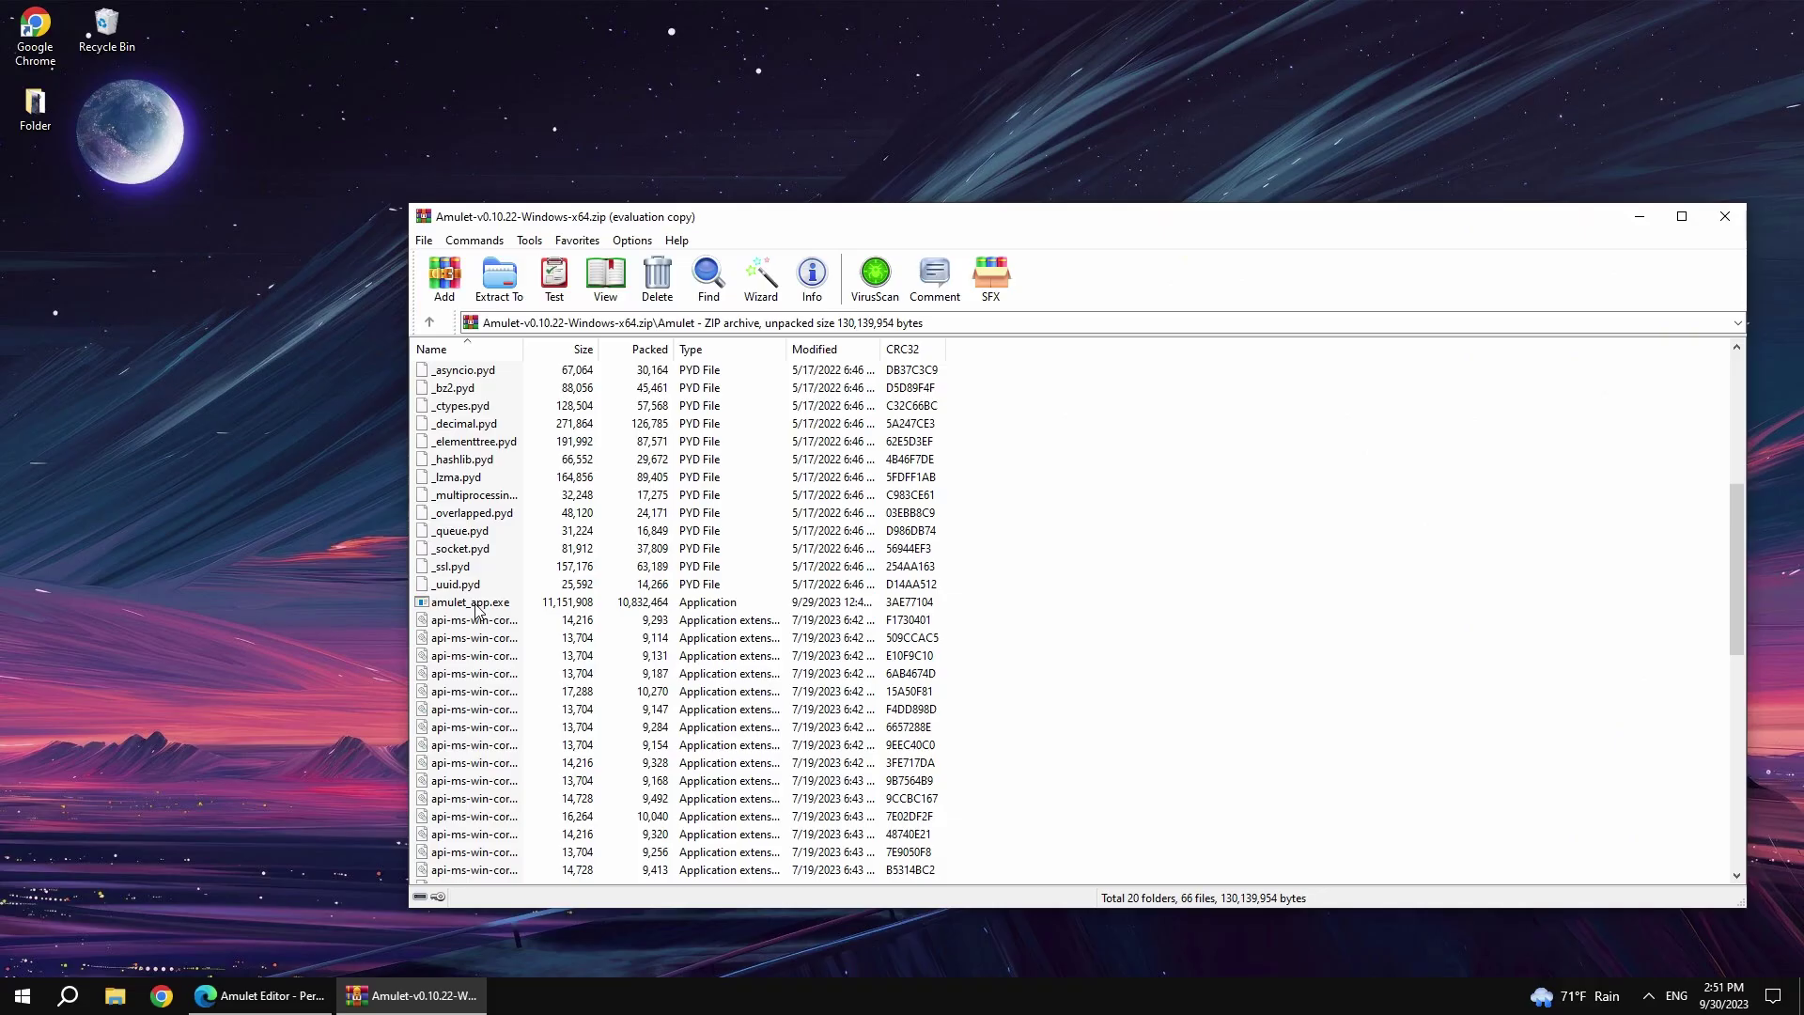
double_click(476, 608)
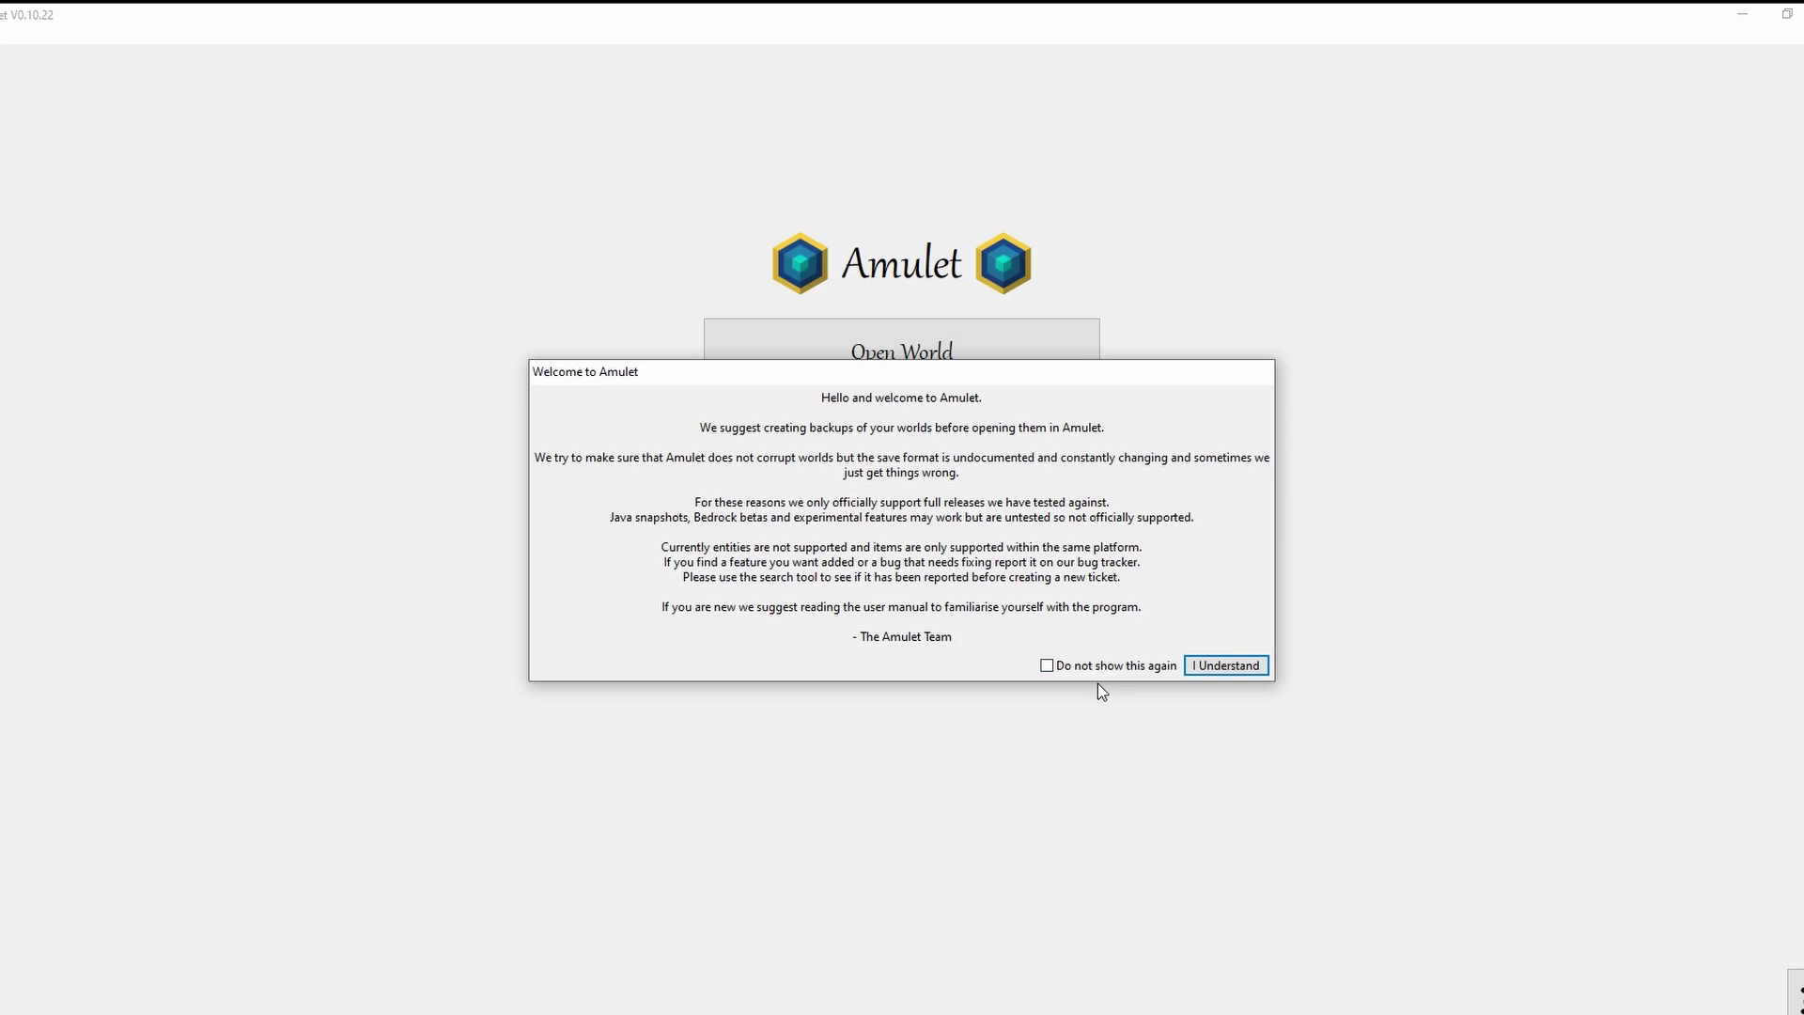
Step: Dismiss the welcome notice with 'Do not show this again', then close Language Select unchanged
click(1047, 665)
click(1209, 666)
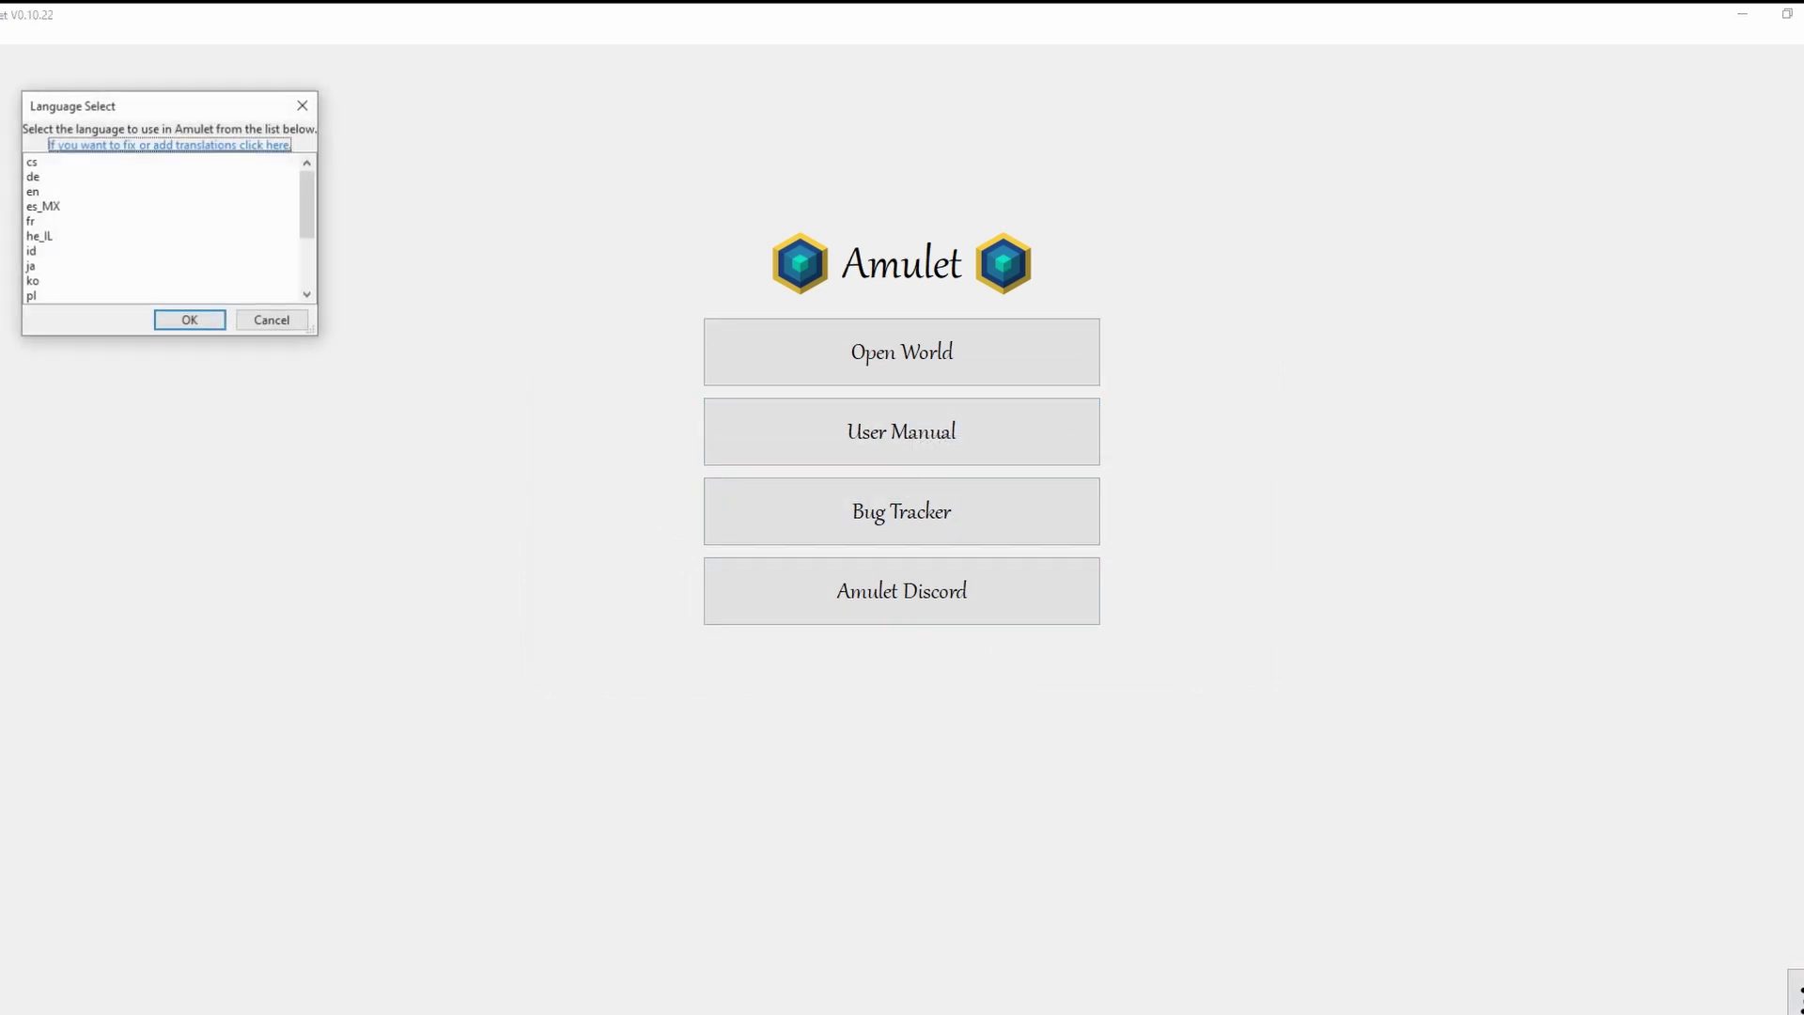
scroll(115, 218, down, 3)
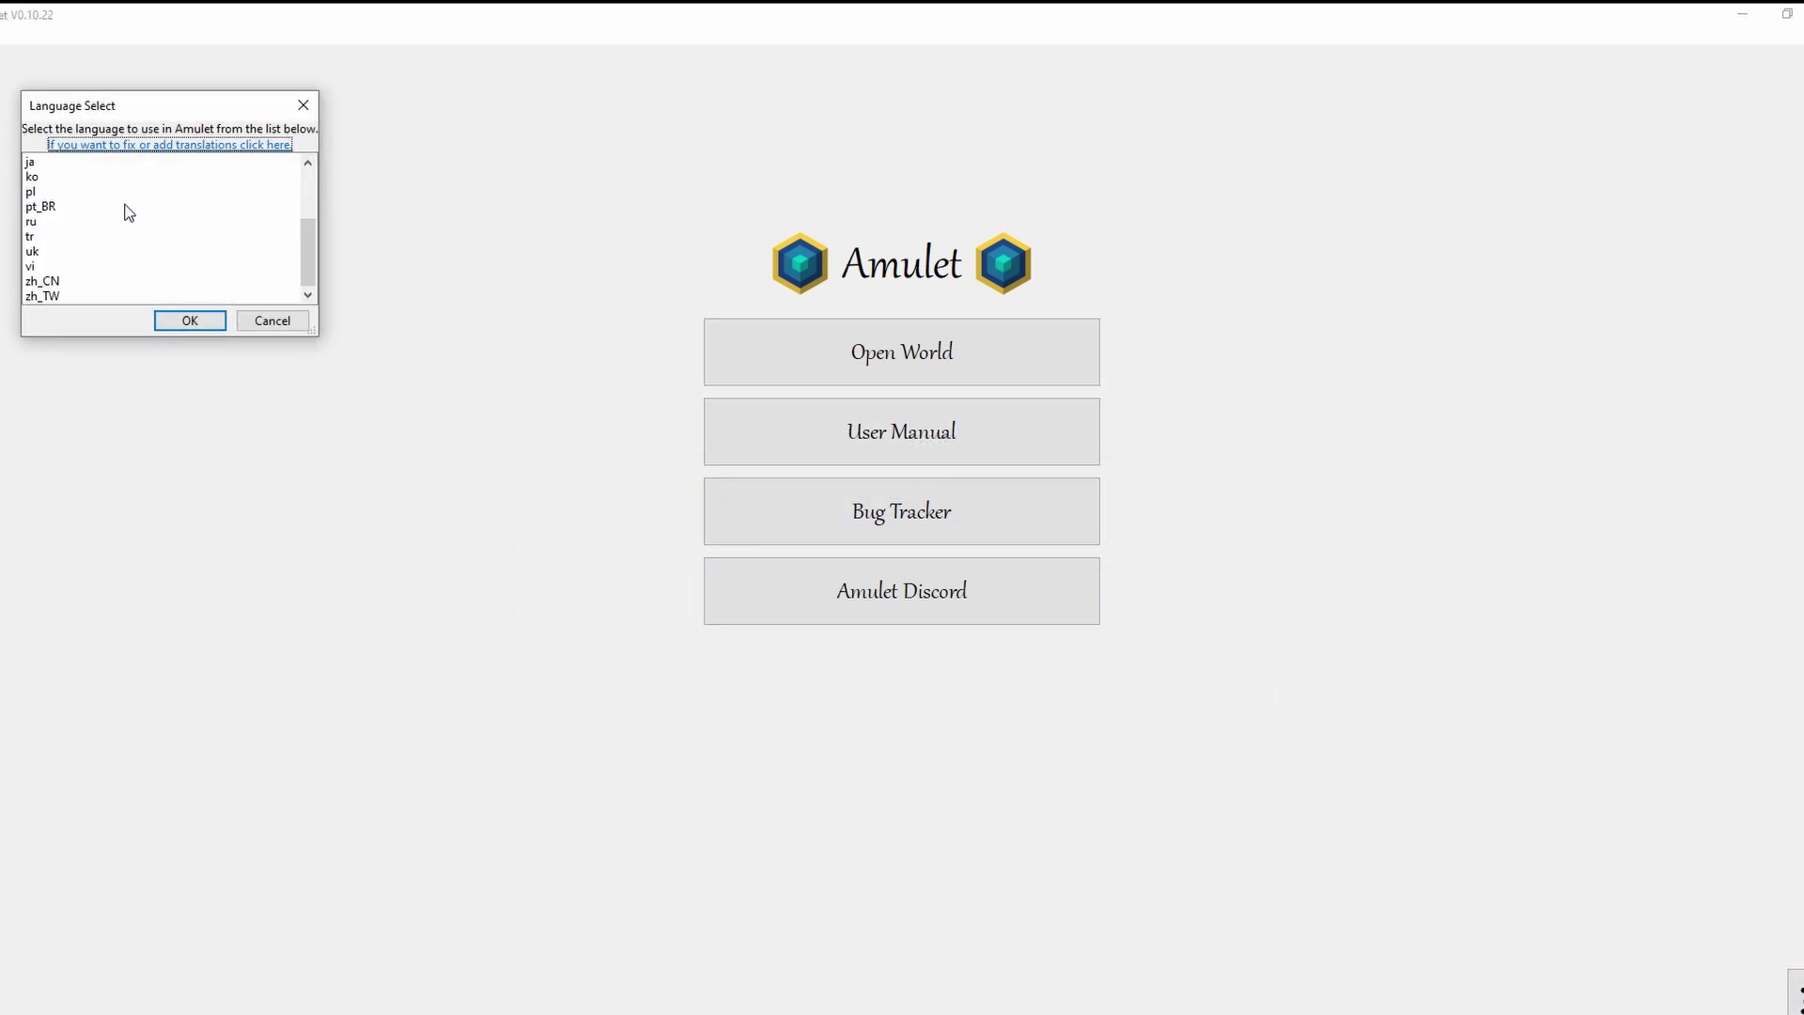
scroll(120, 221, up, 3)
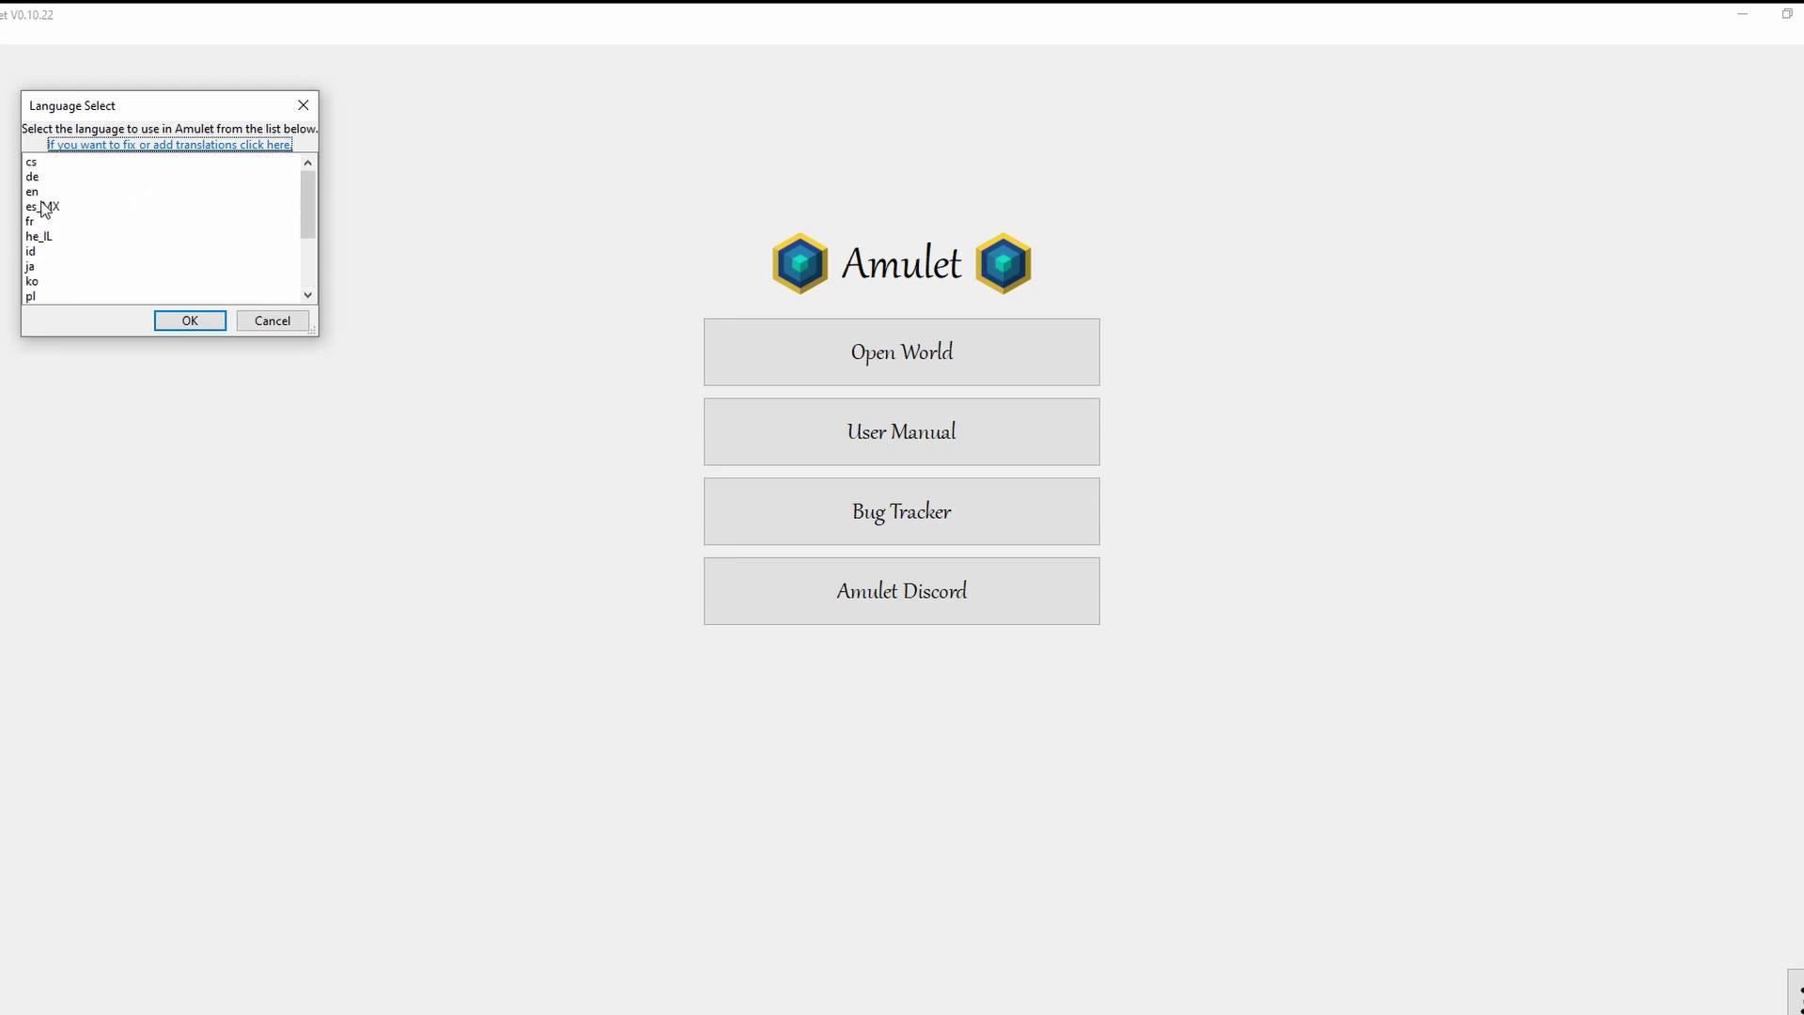
click(301, 105)
Step: Open the Amulet user manual, read through the GitHub readme, and close its tab
click(862, 453)
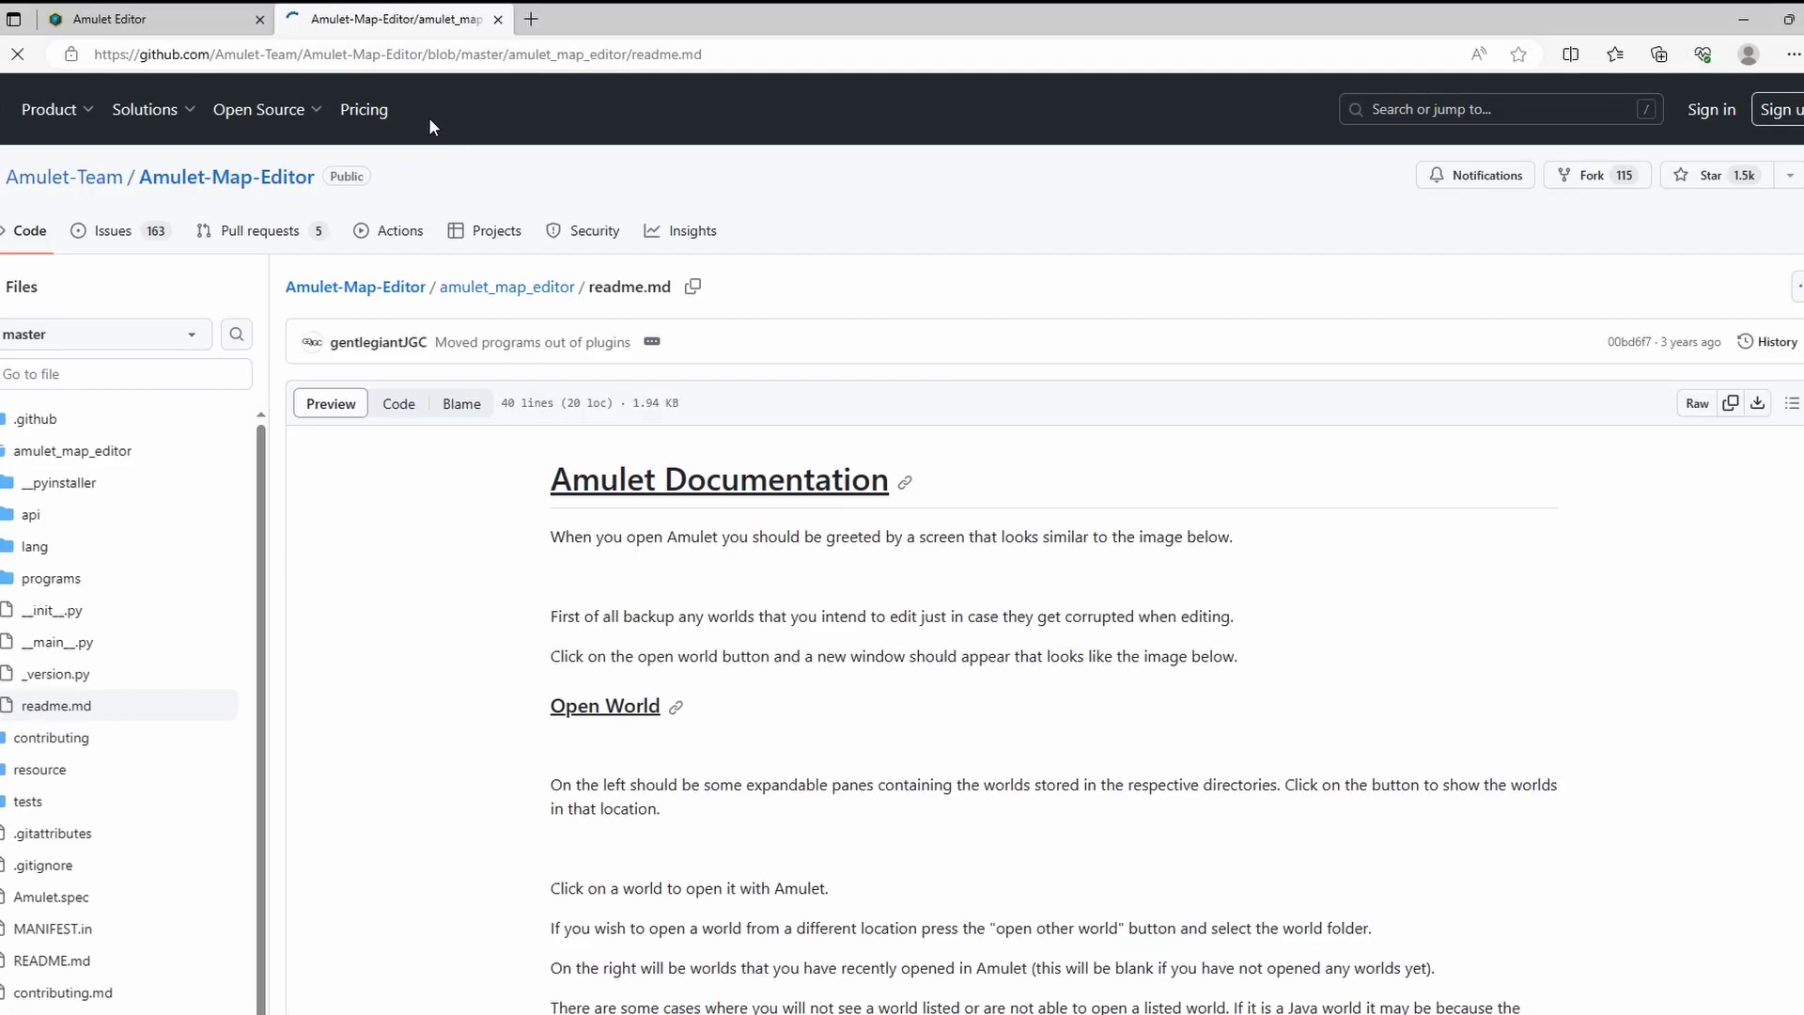
scroll(646, 370, down, 3)
scroll(646, 372, down, 12)
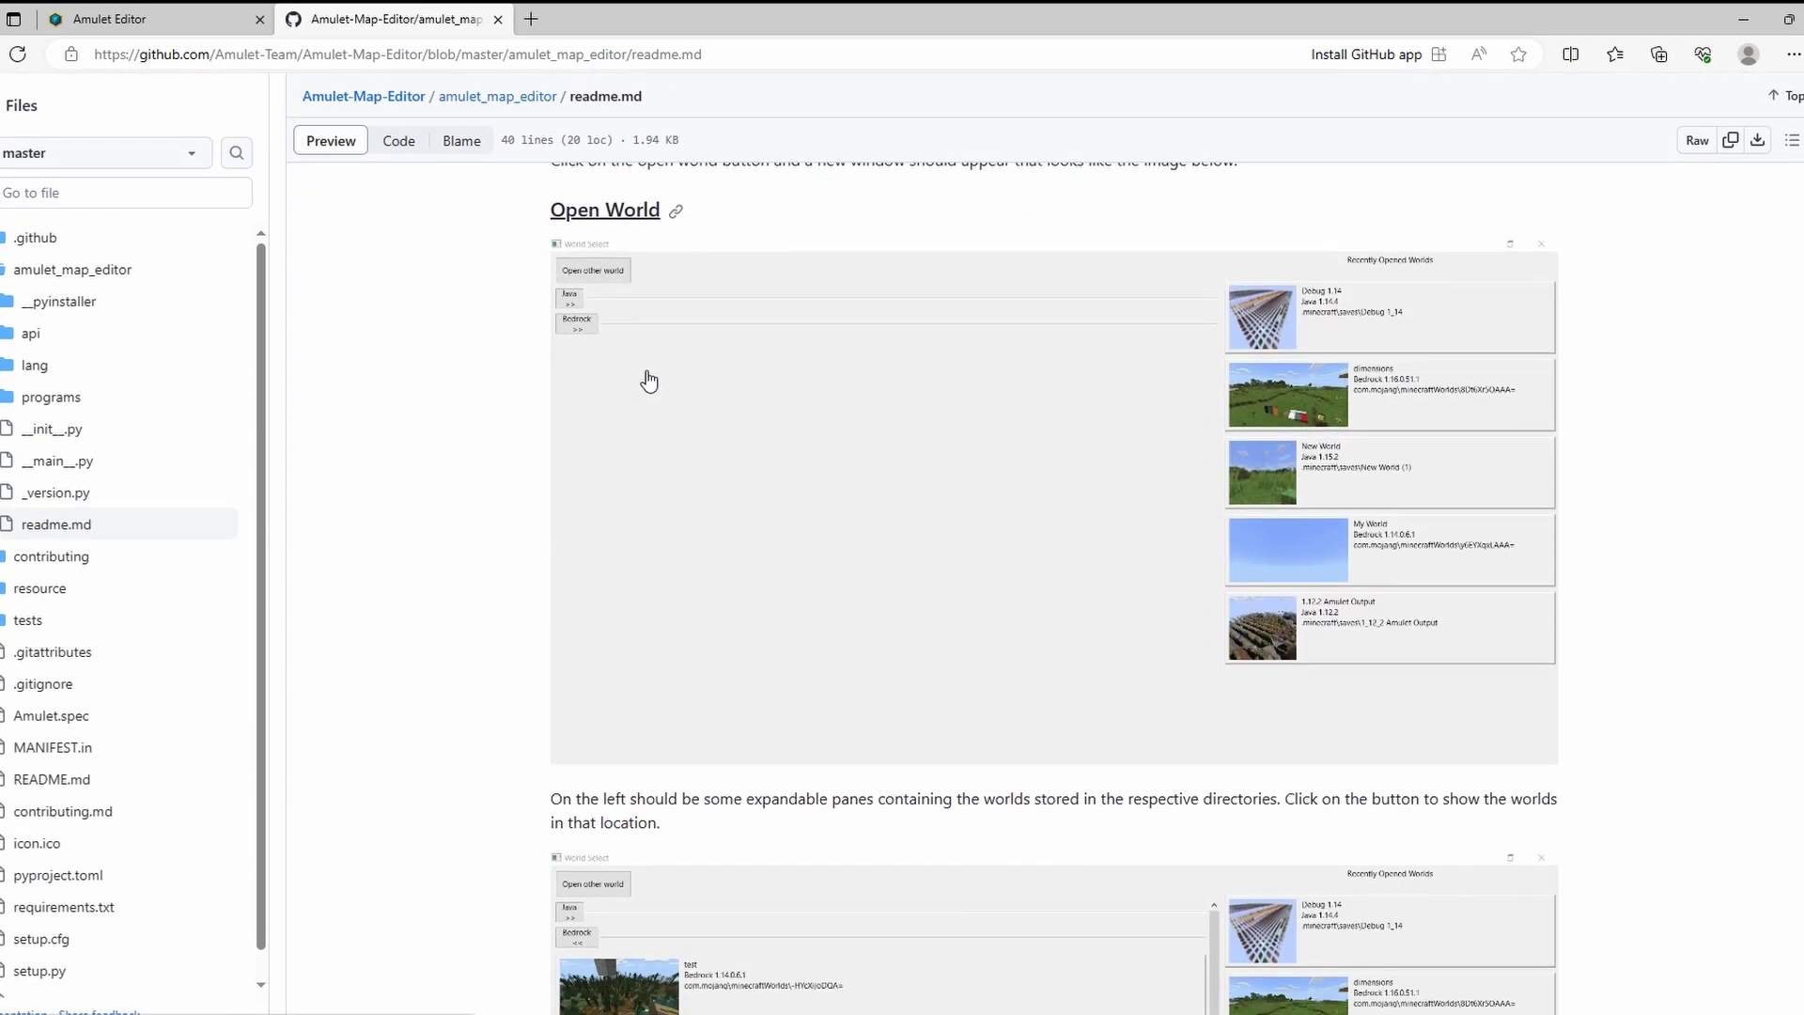
scroll(646, 378, down, 5)
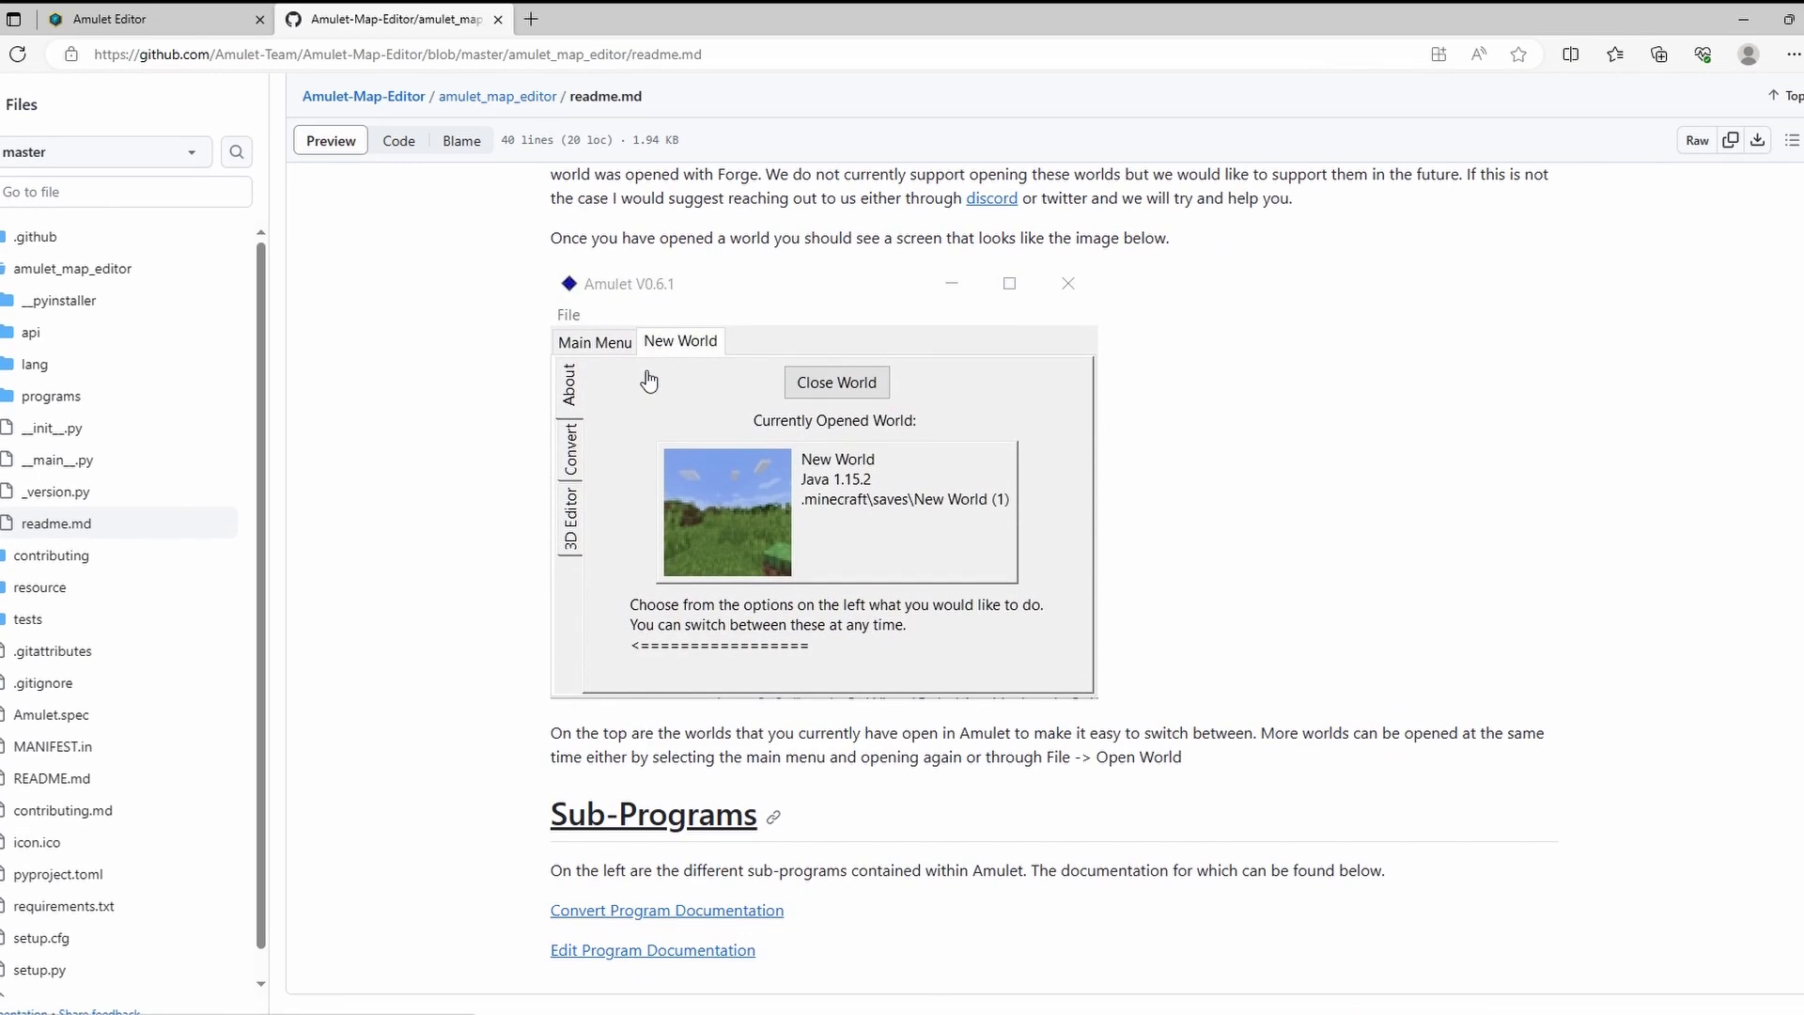
click(498, 19)
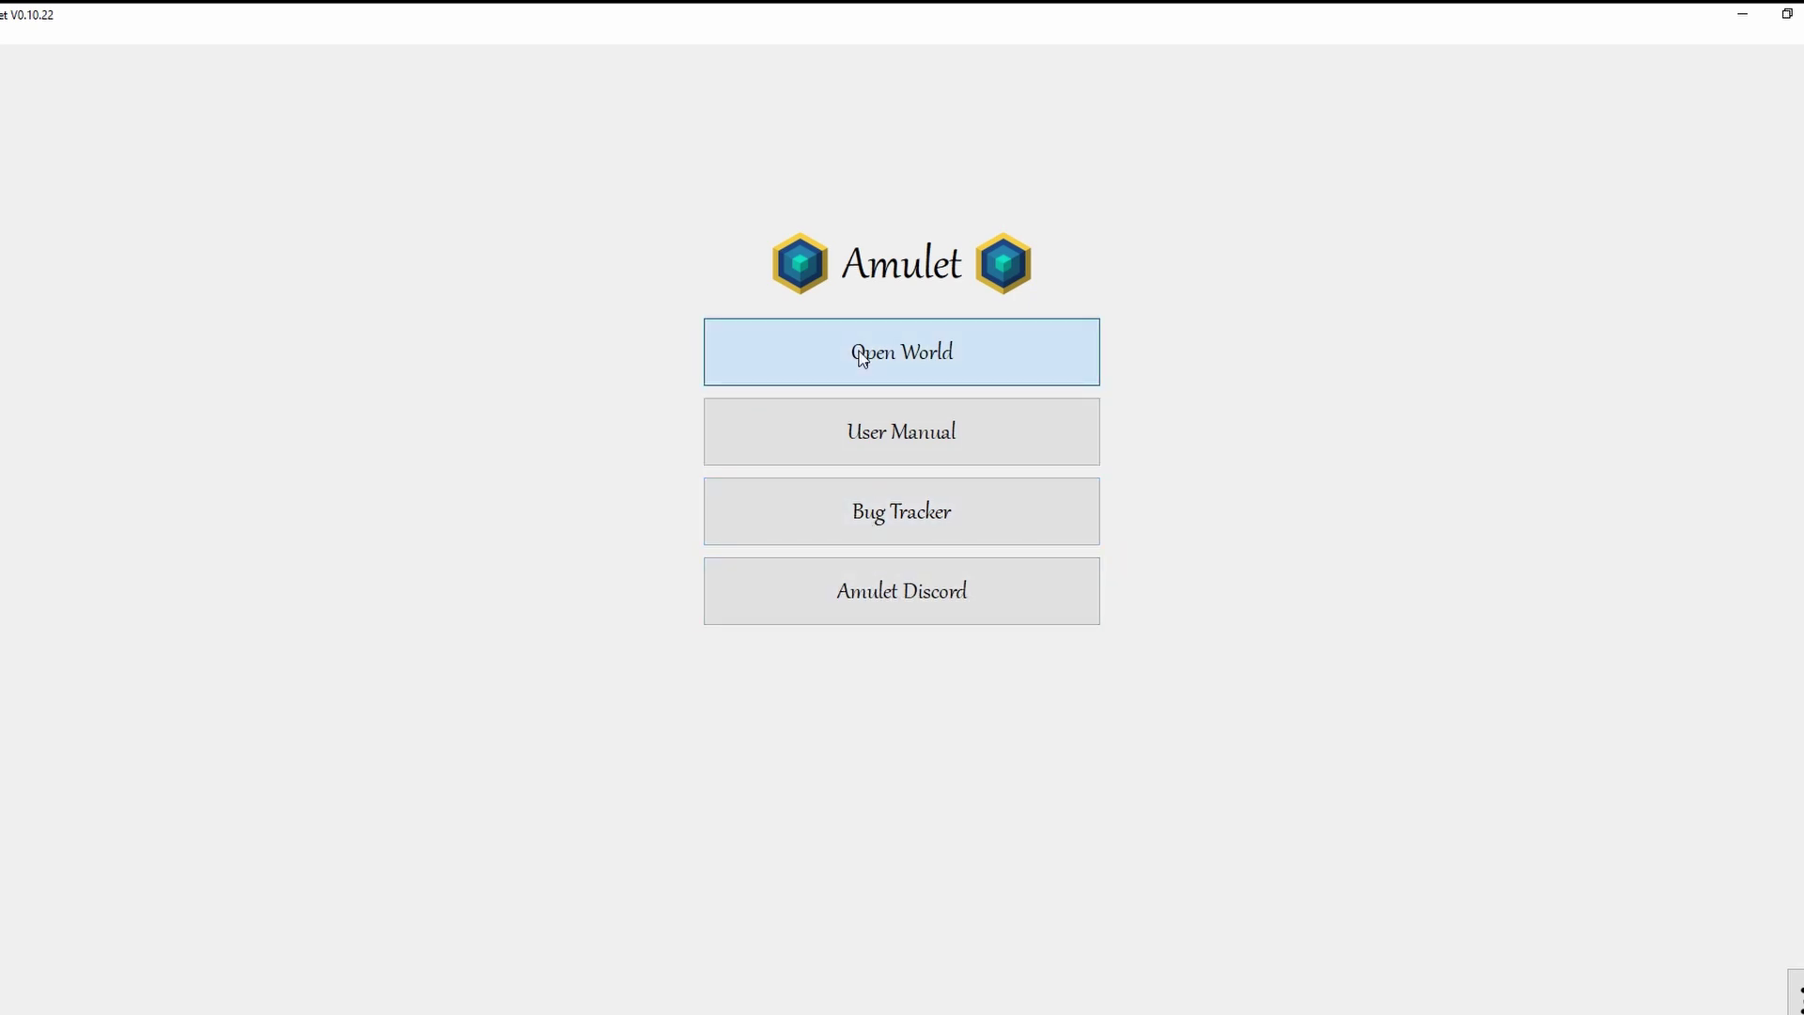
Step: Pick New World from the Java group in World Select and view it in 3D
click(934, 358)
click(13, 107)
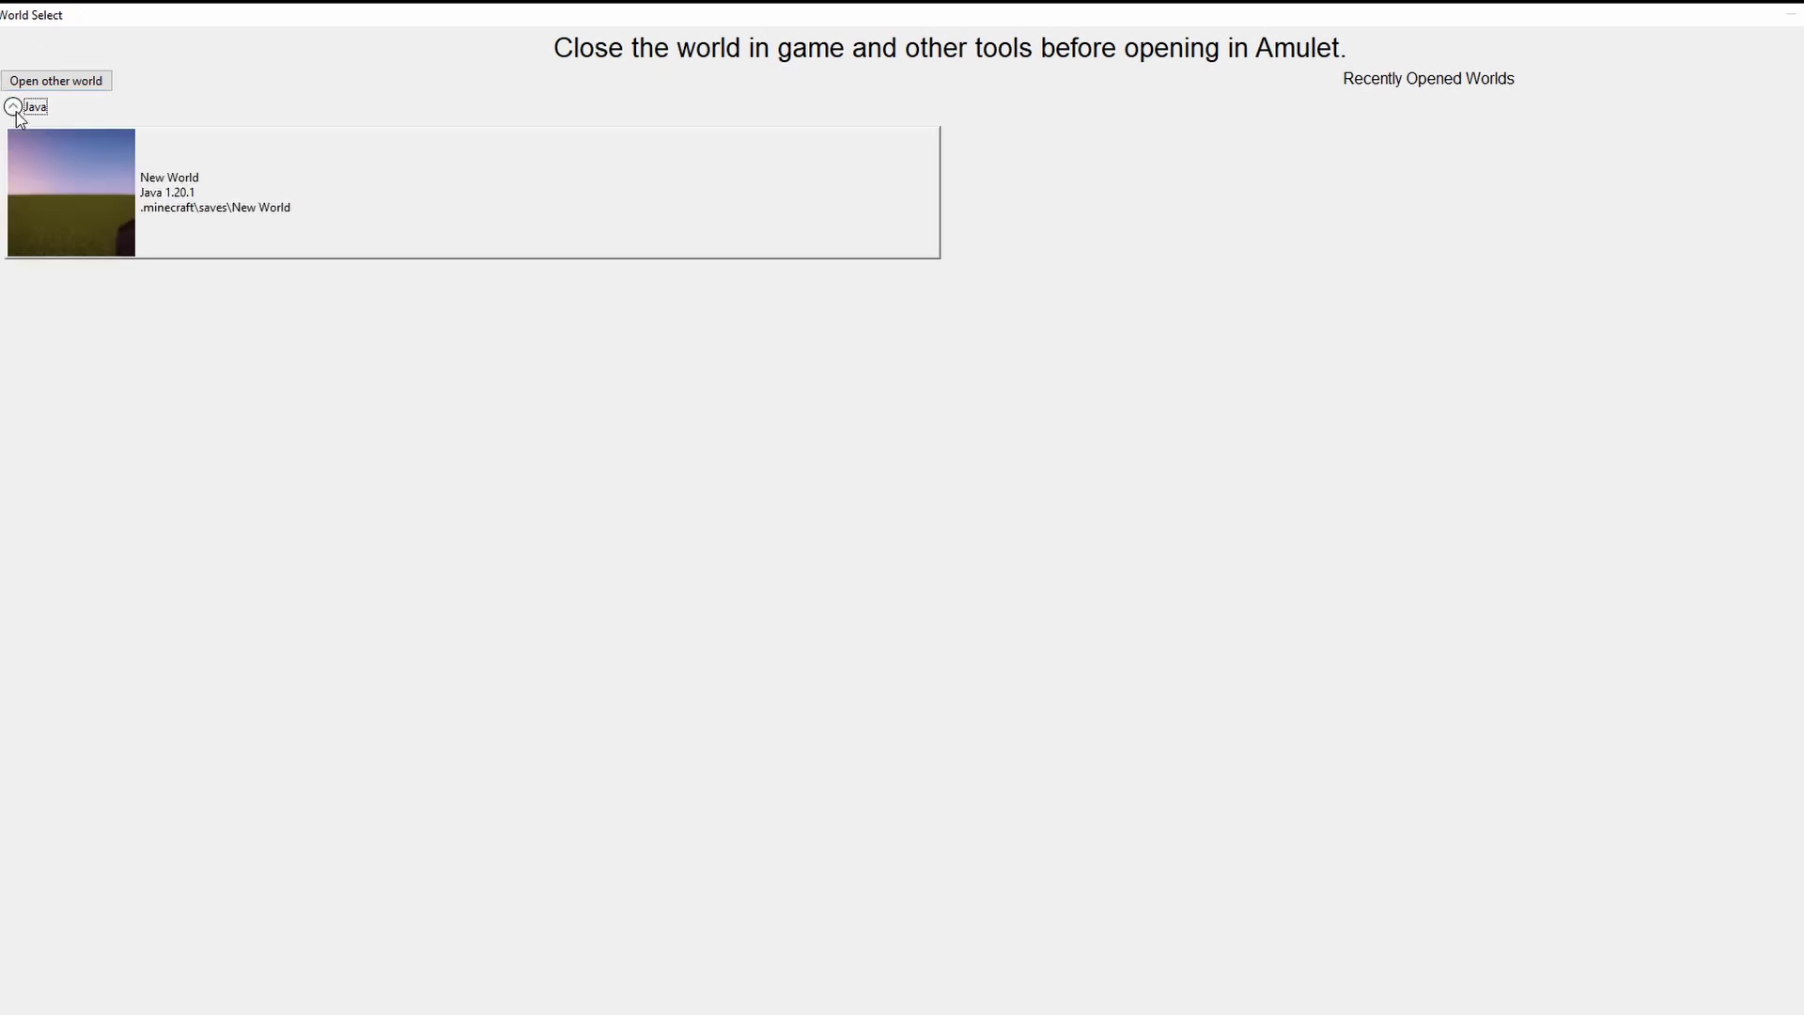
click(135, 220)
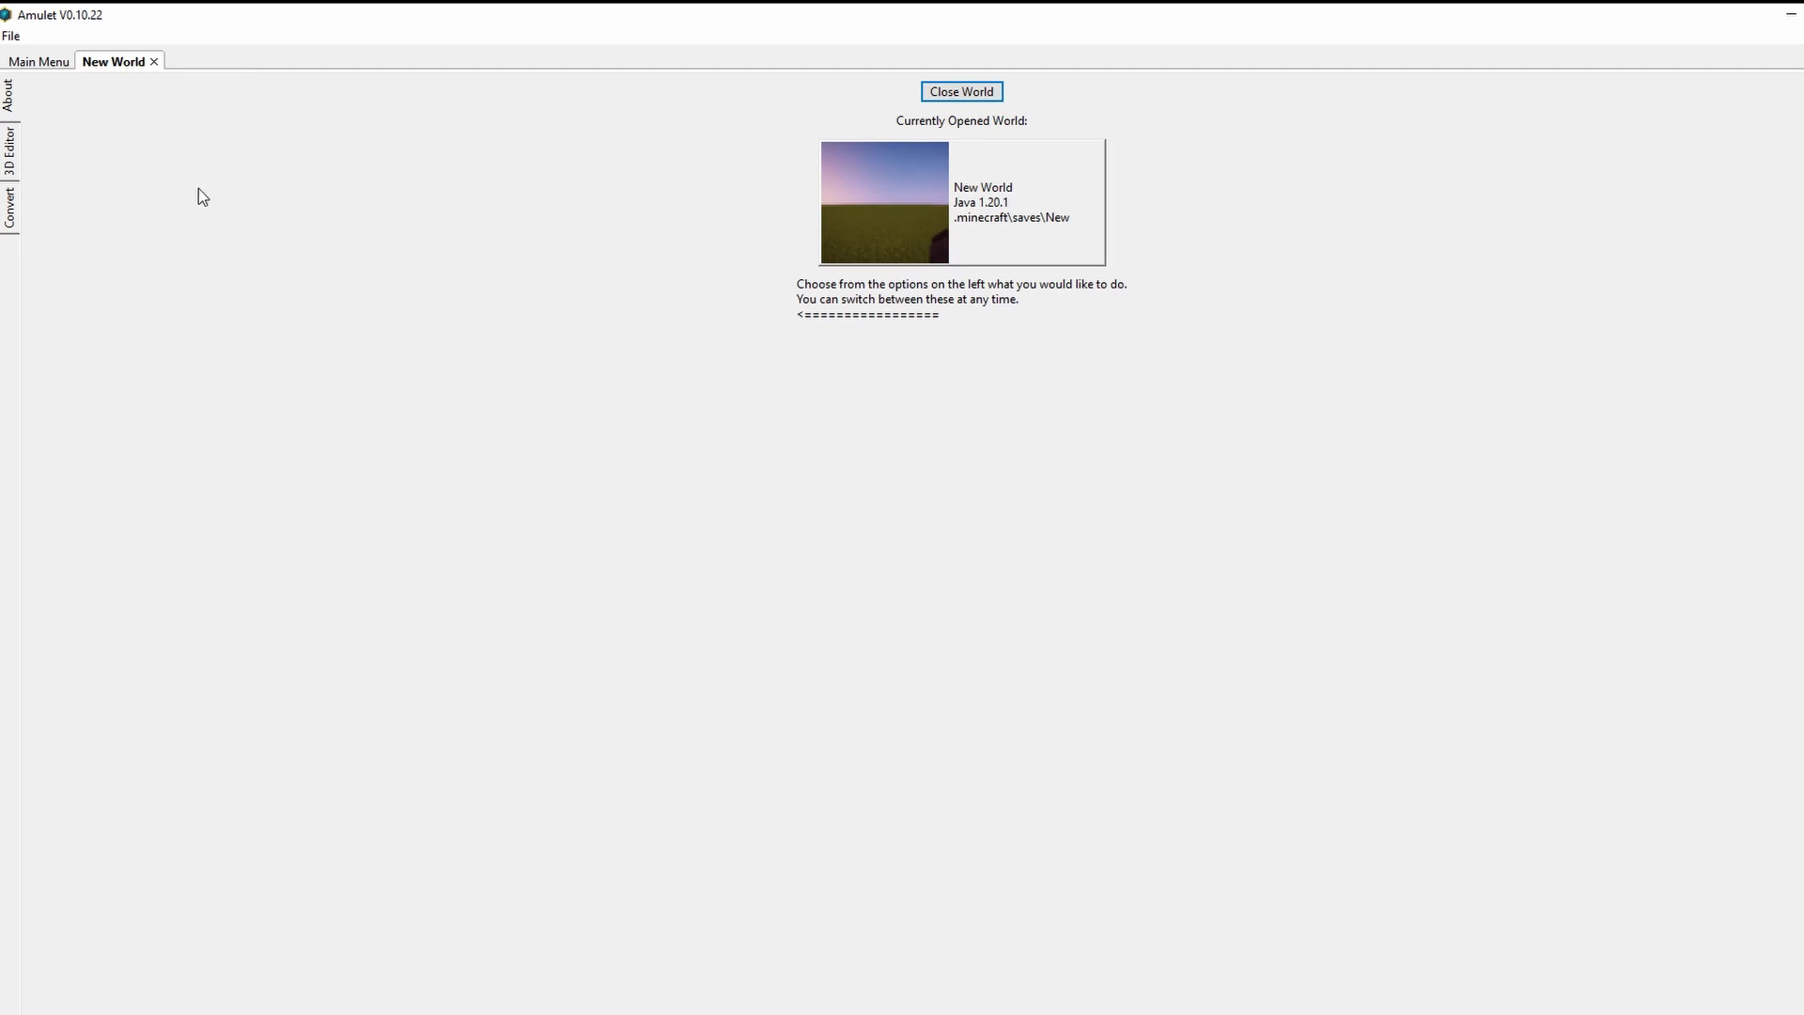
click(10, 152)
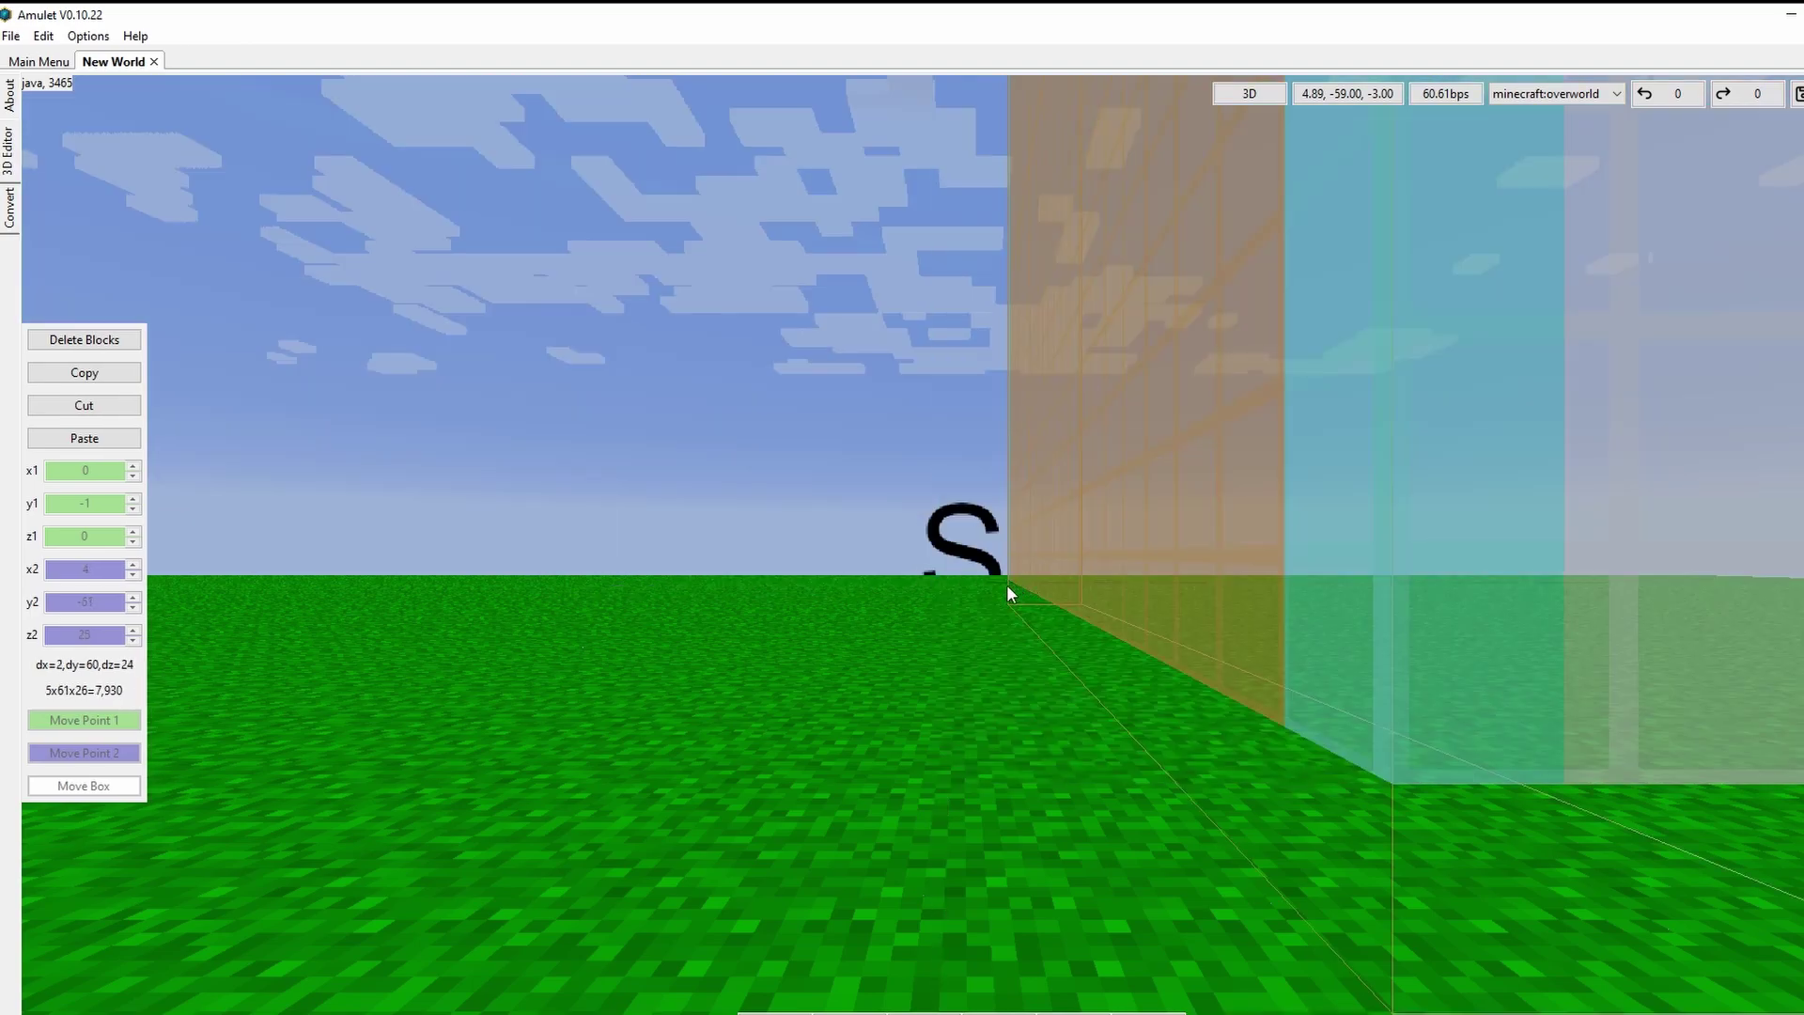
Step: Fly the camera over the ground toward the log pillar, adjusting a temporary 8x1x4 selection
drag(1006, 584, 928, 618)
key(space)
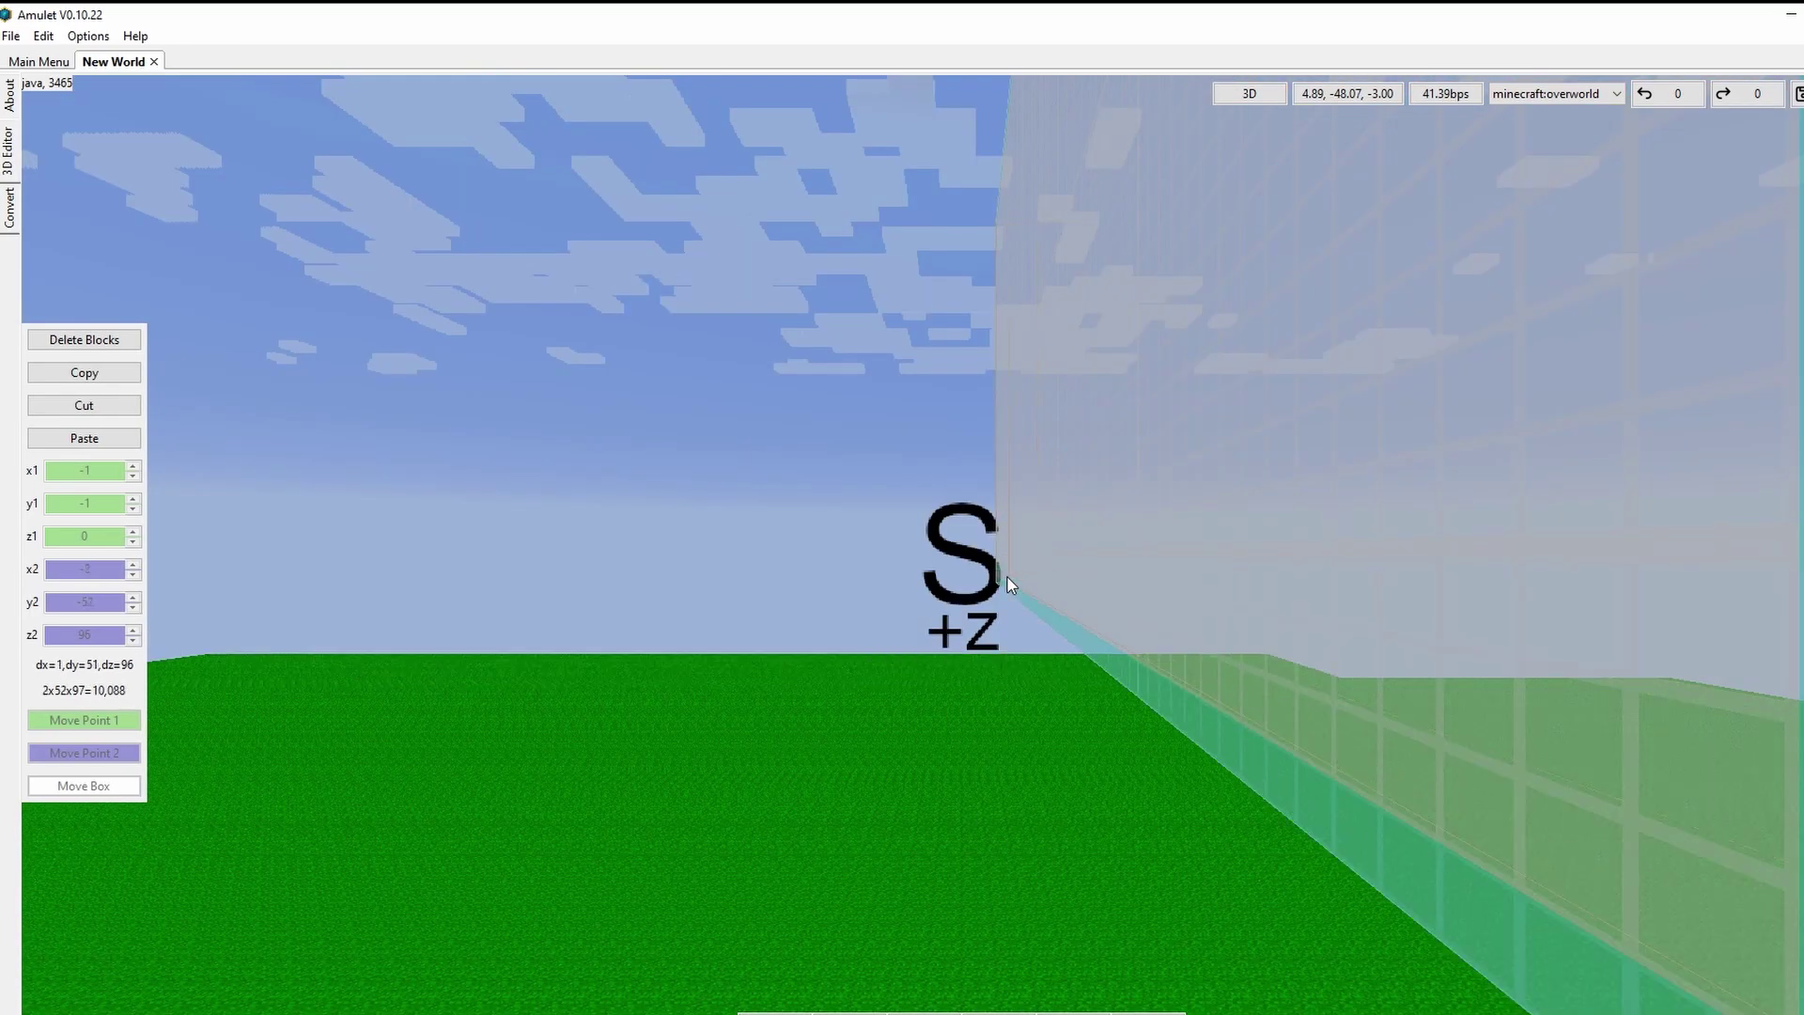
right_click(1007, 576)
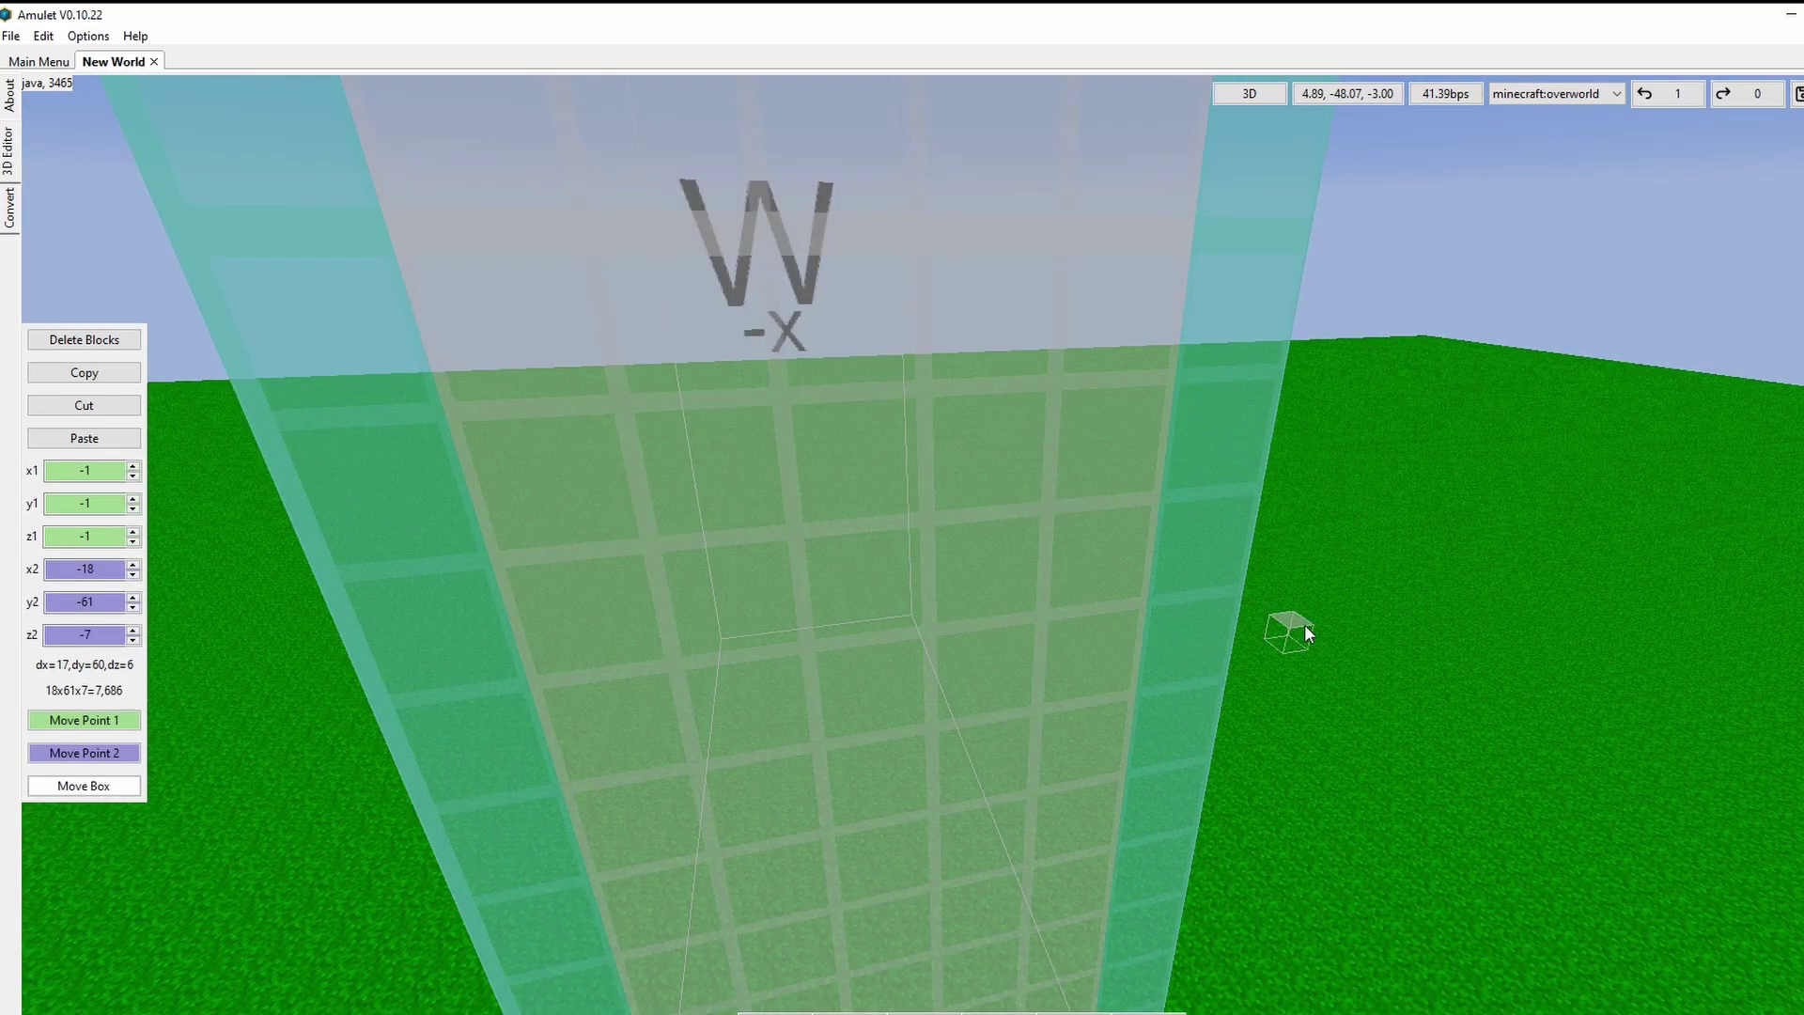
click(1301, 625)
key(s)
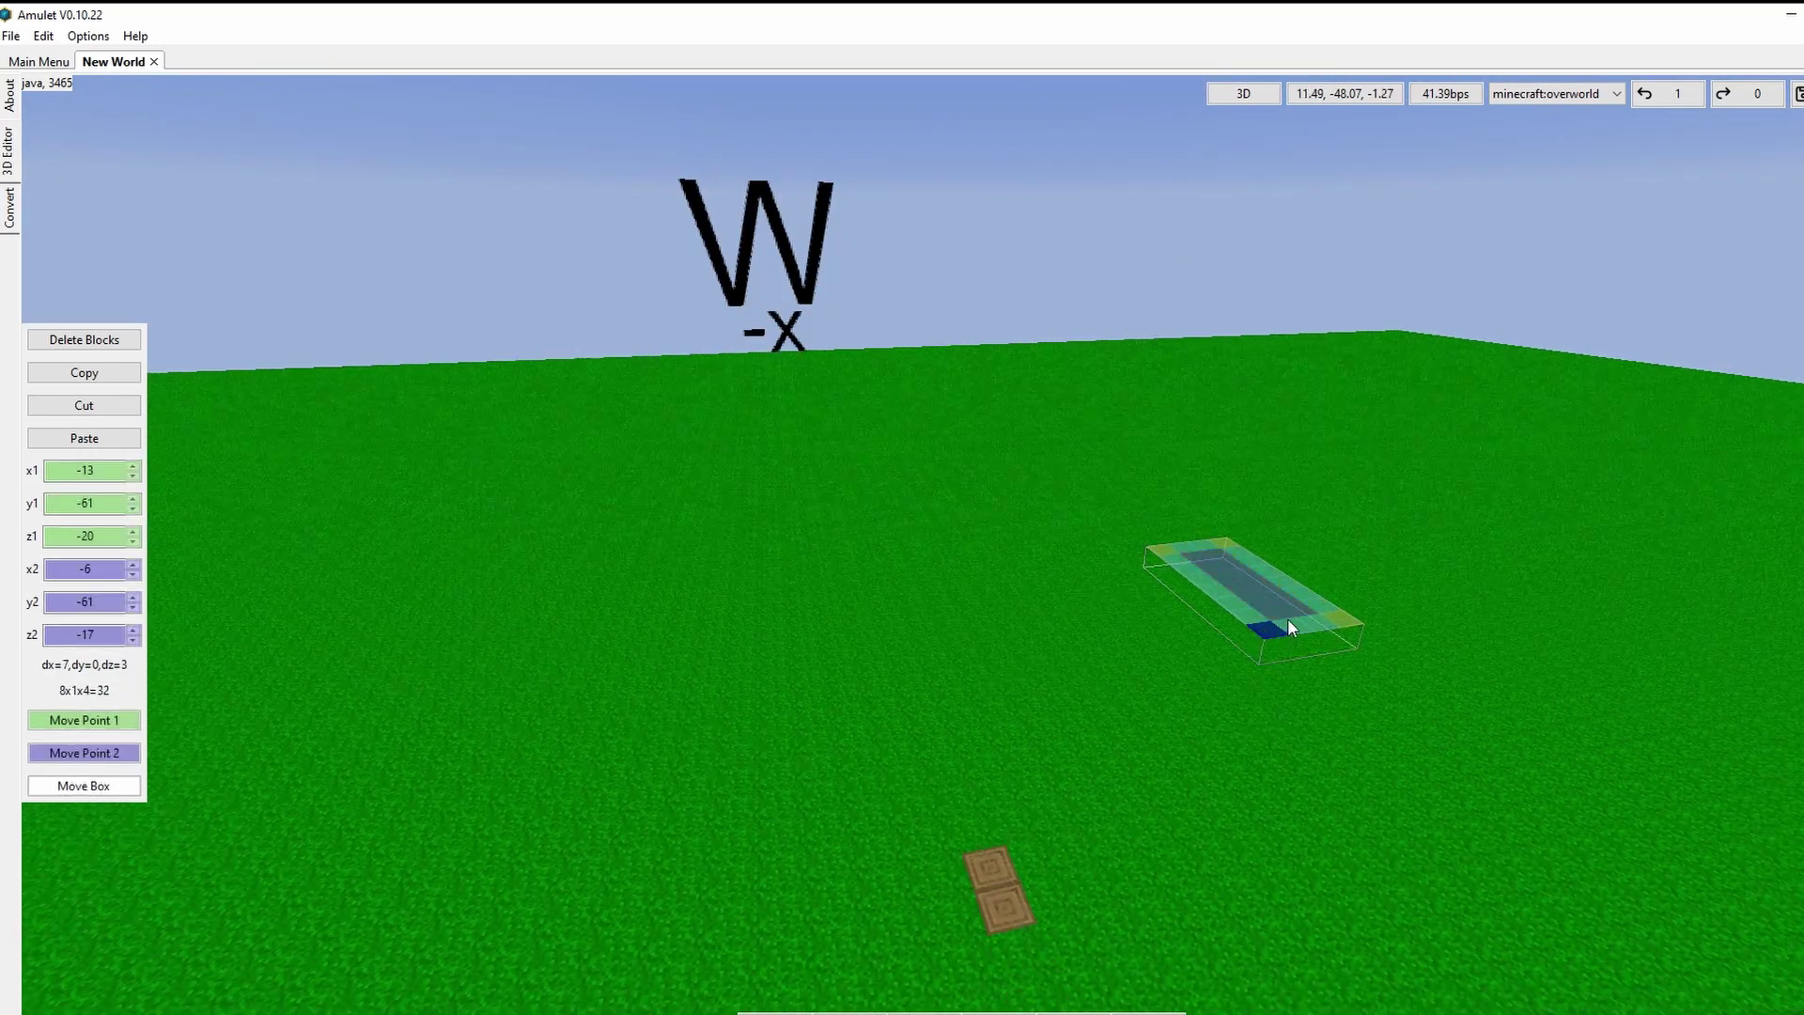
click(1285, 618)
right_click(994, 662)
key(s)
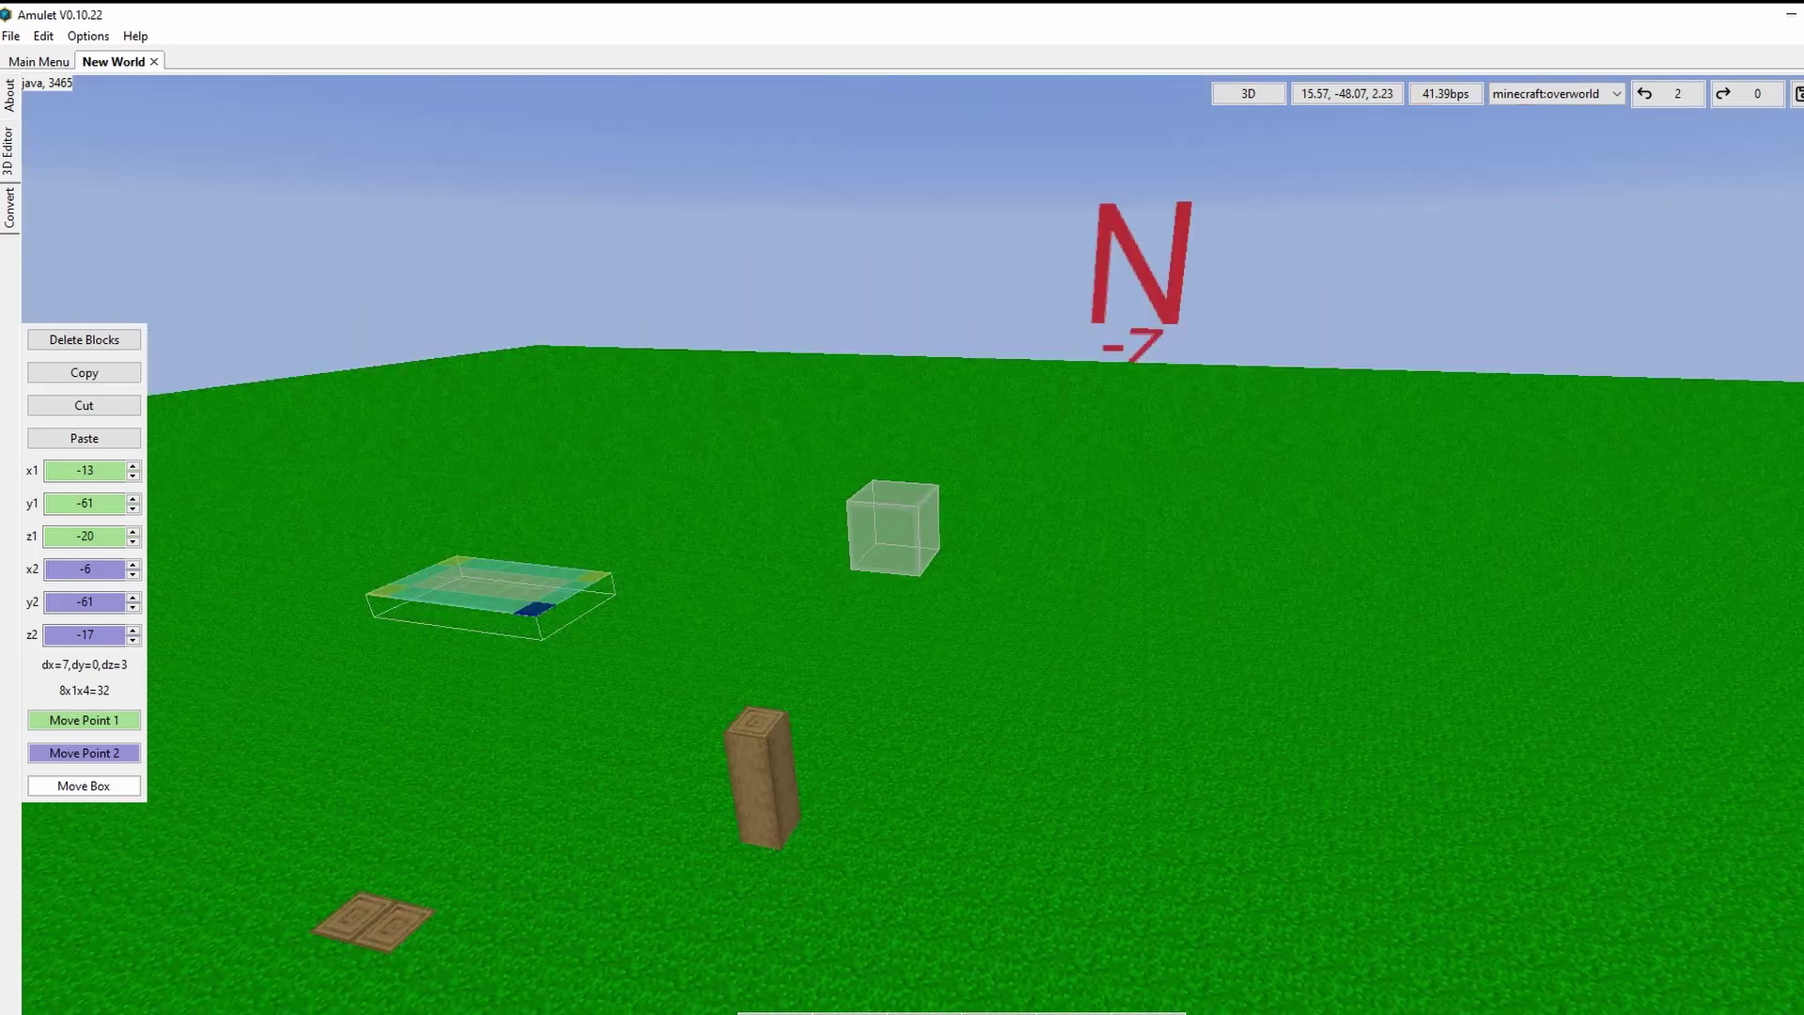
right_click(962, 555)
right_click(816, 554)
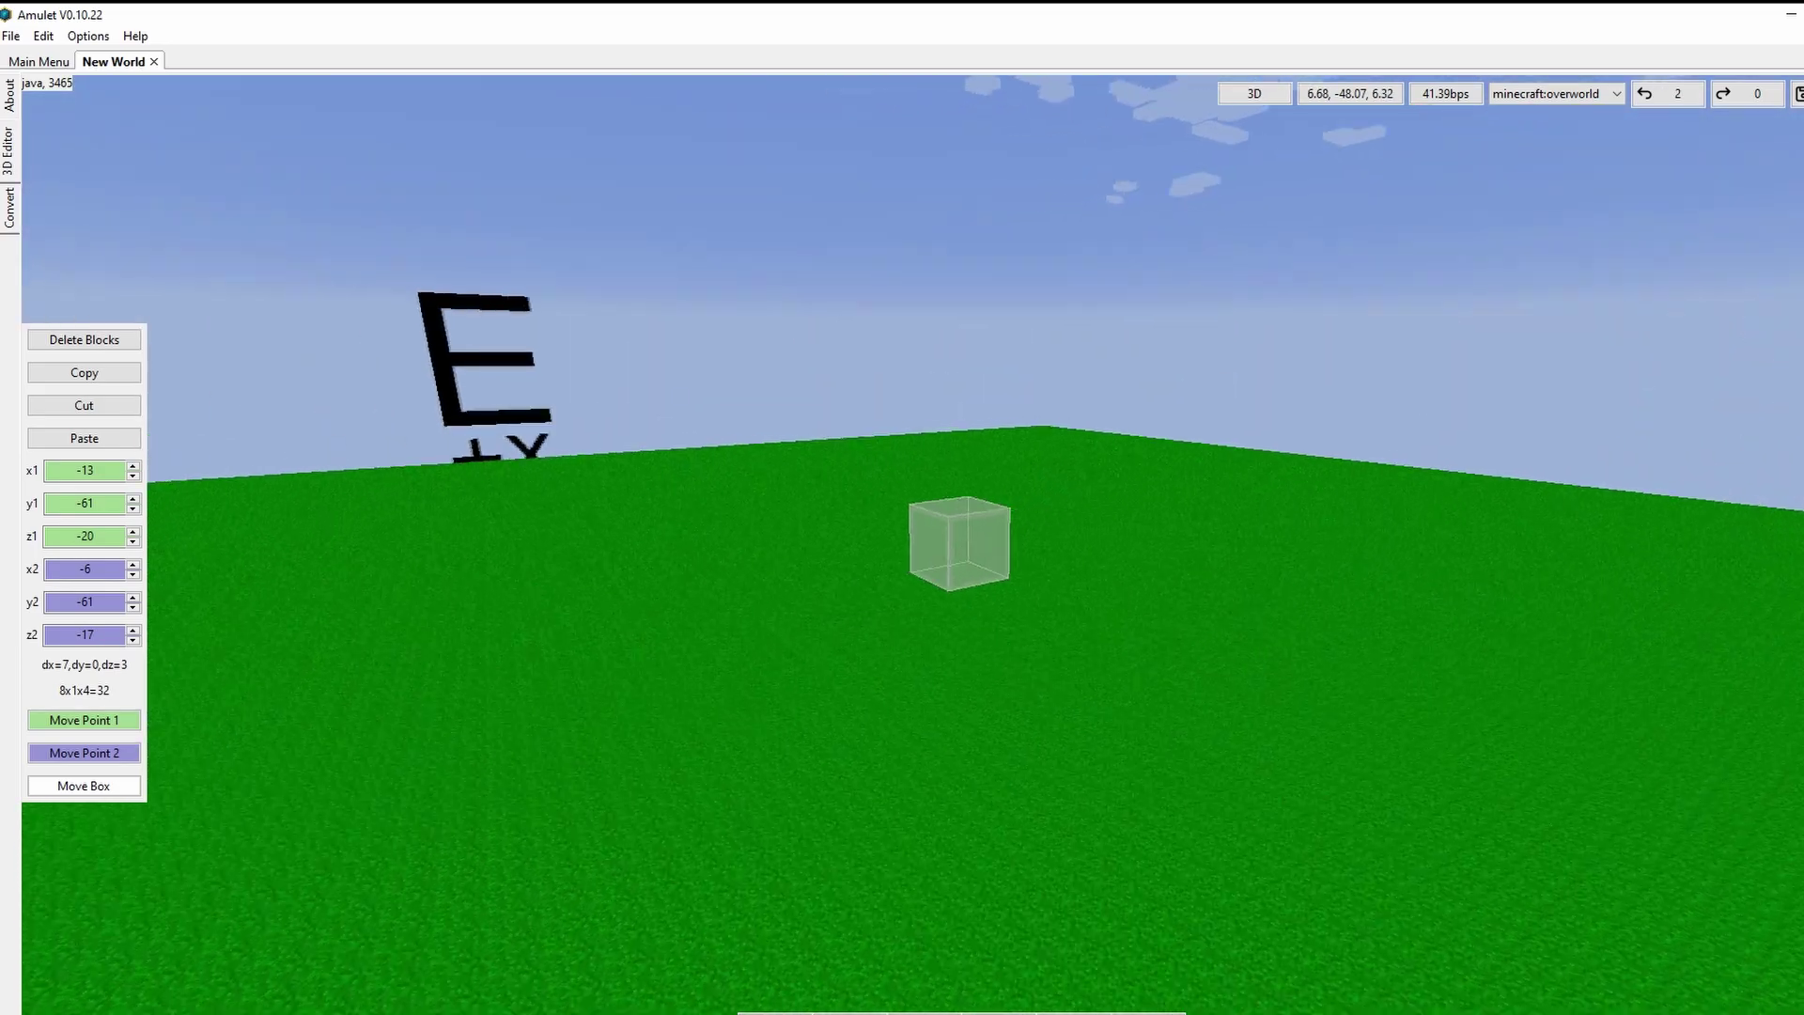
key(w)
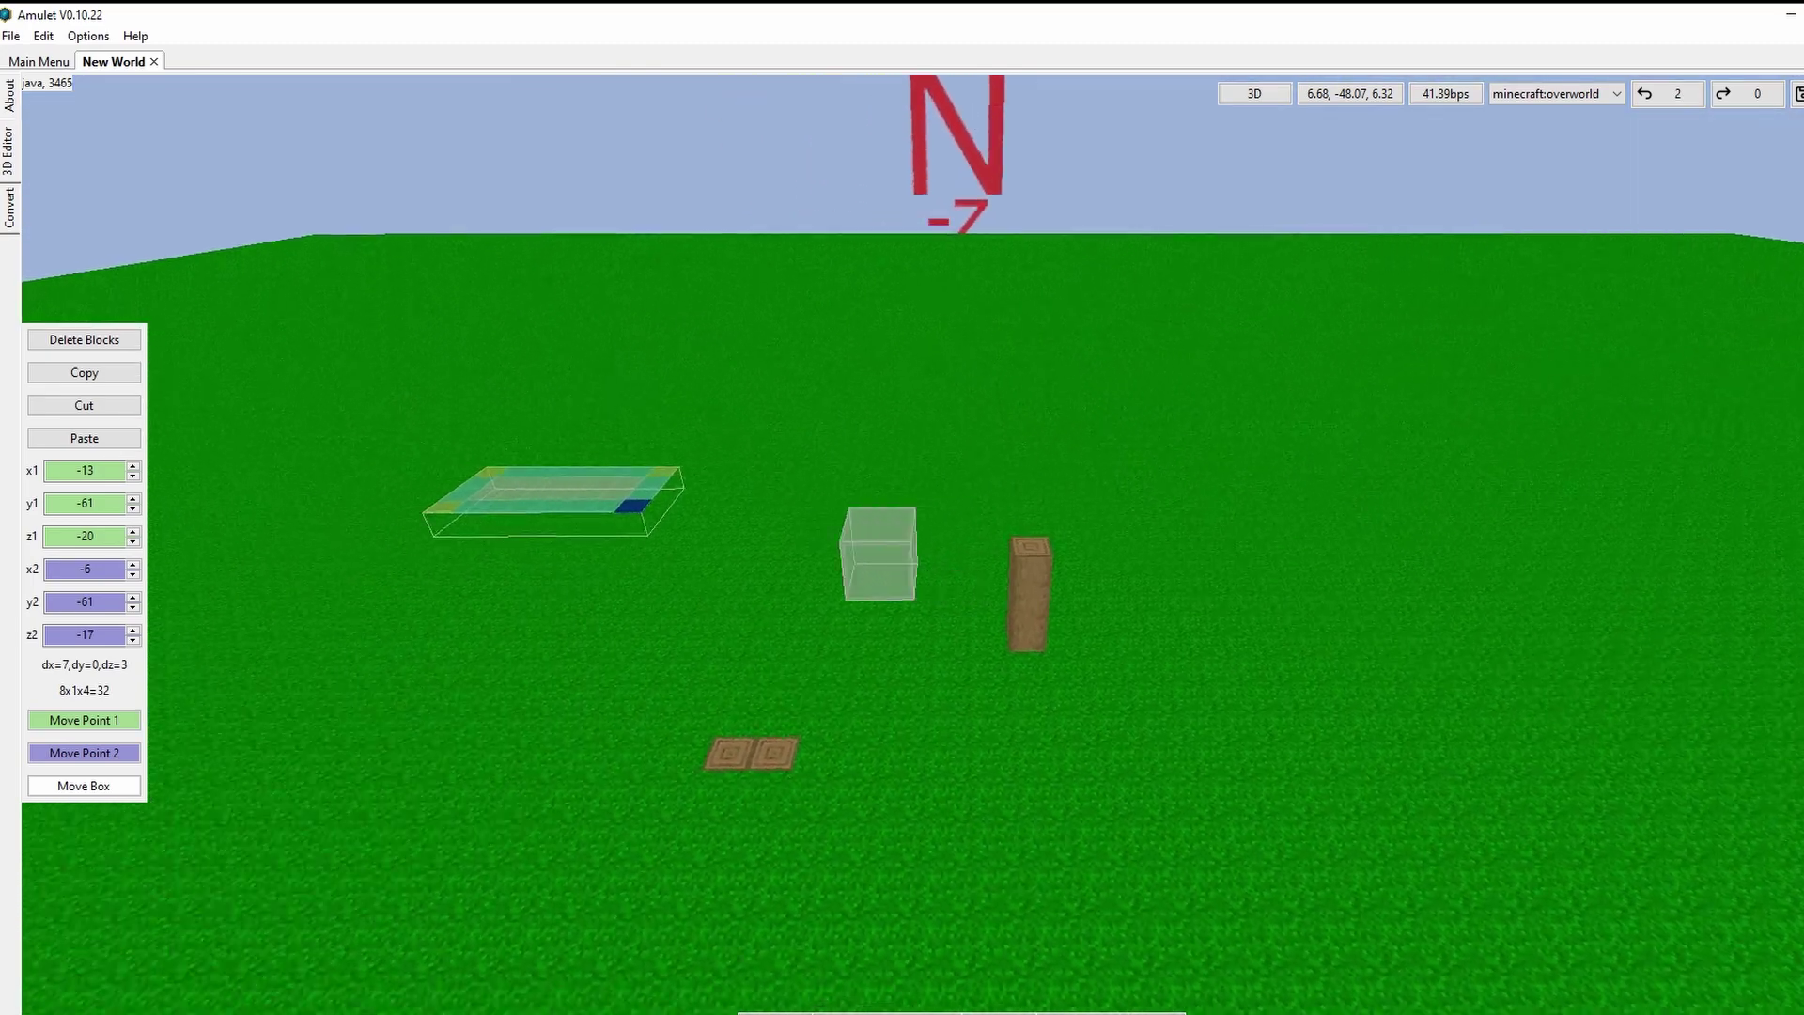
right_click(961, 663)
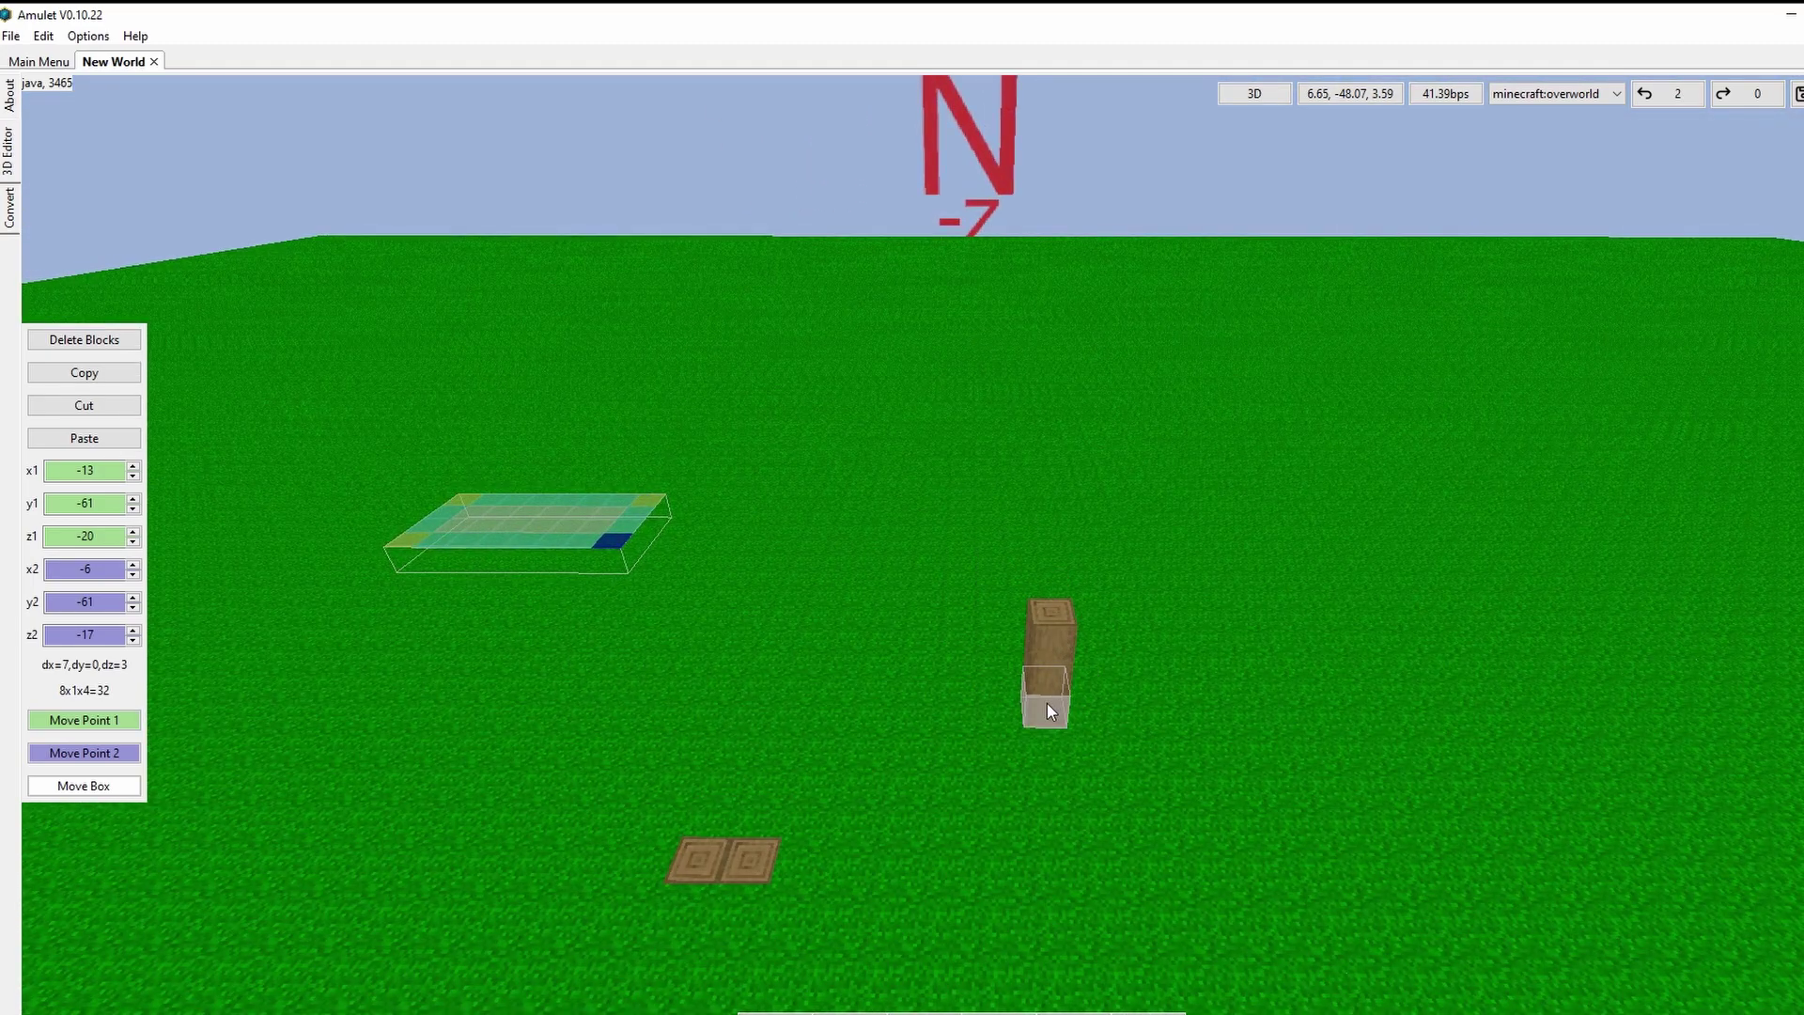
Step: Box-select the three-block log pillar, copy it, and paste a copy raised to y -59
drag(1047, 703, 1051, 630)
click(97, 373)
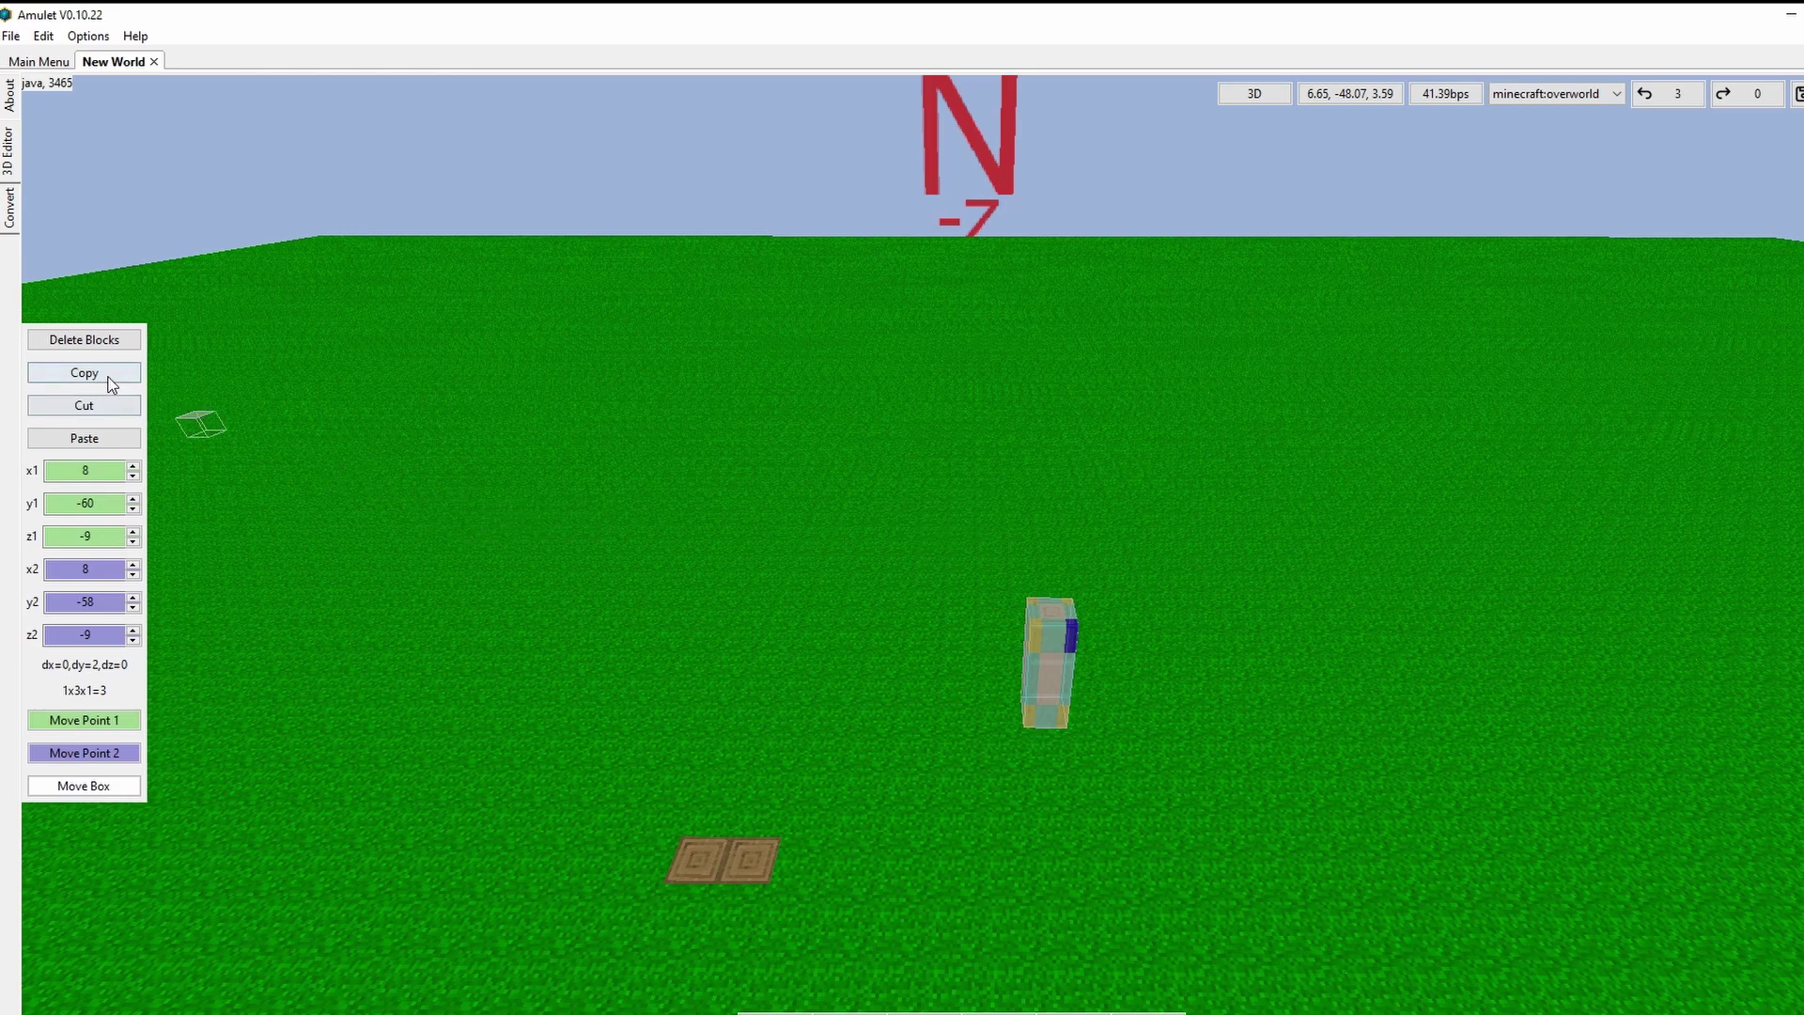
click(98, 436)
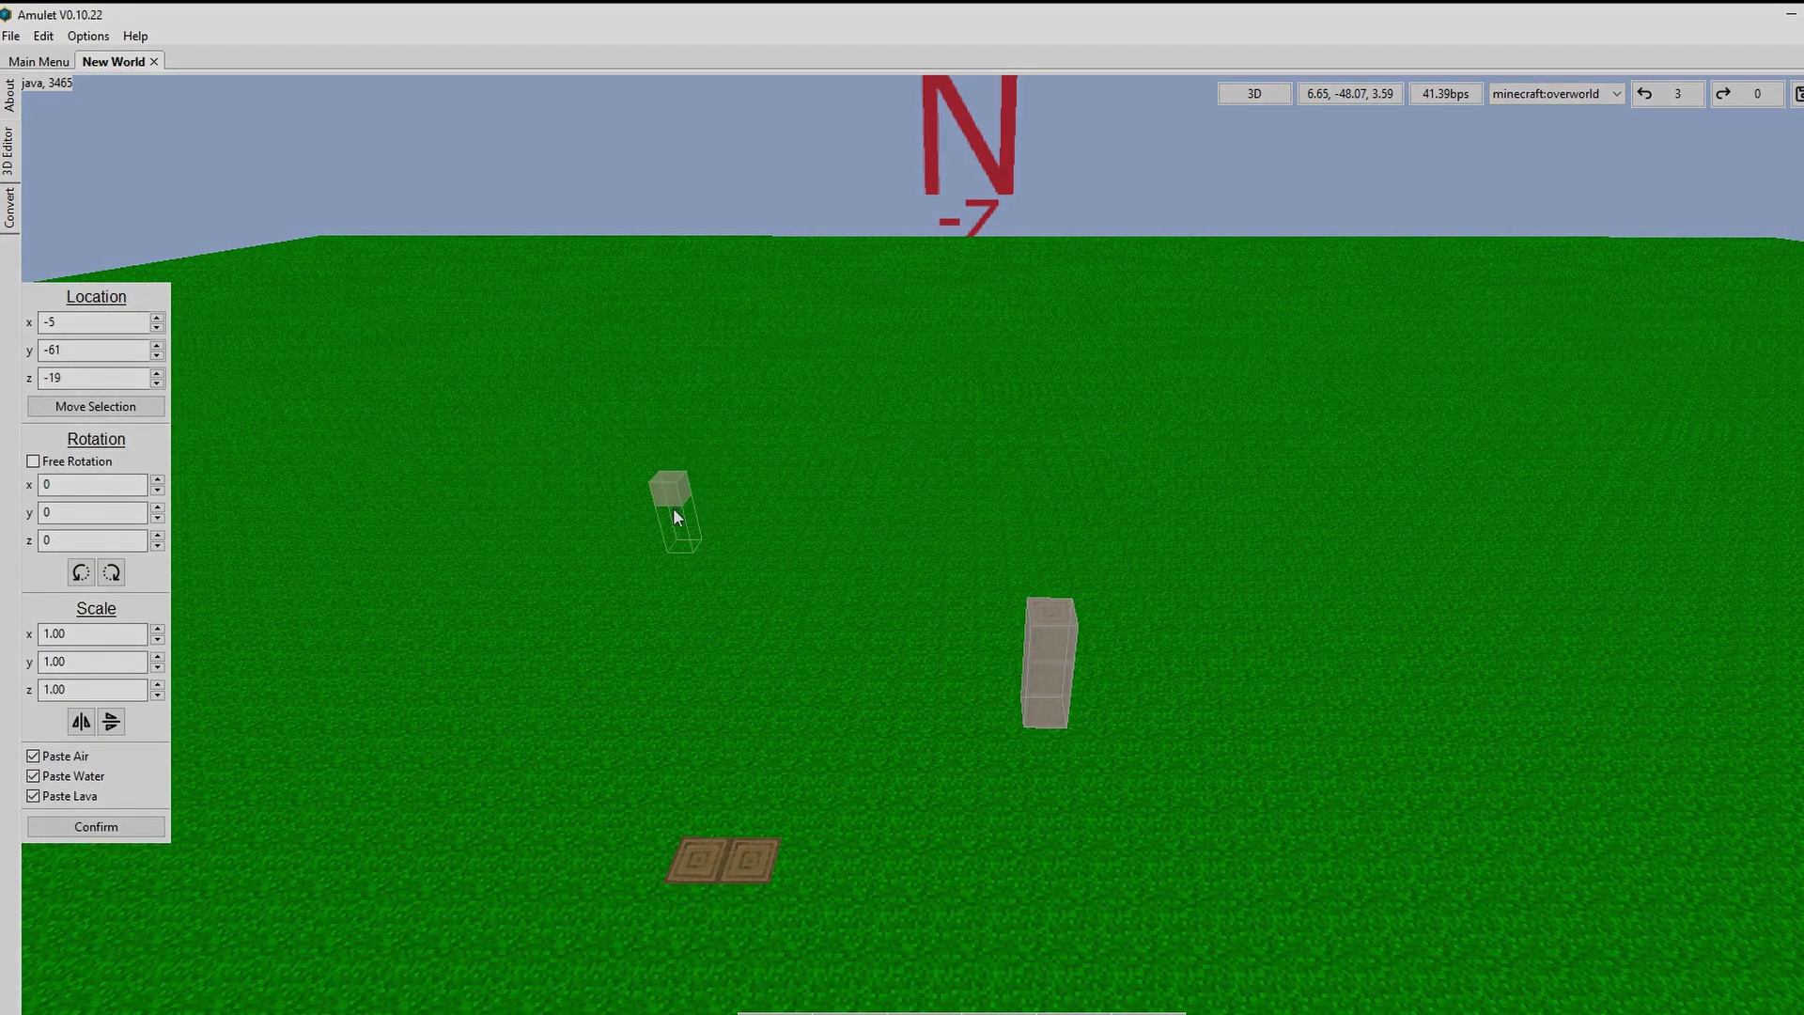
key(w)
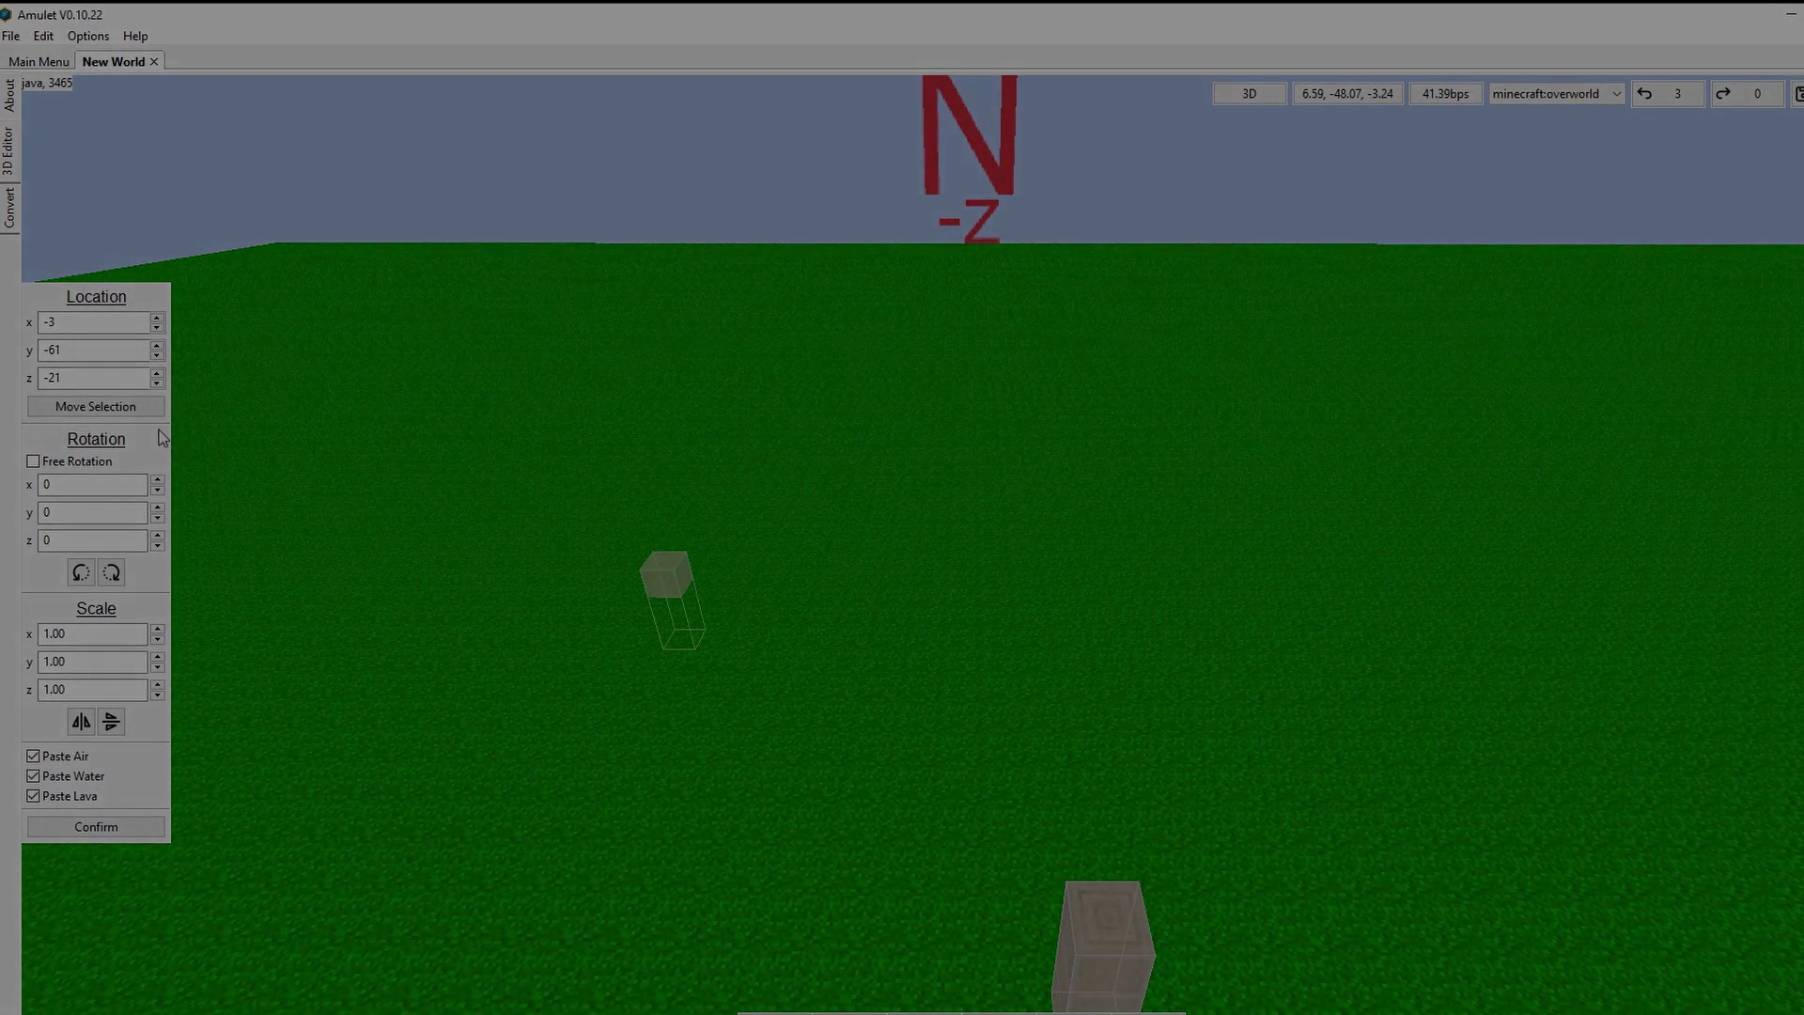
click(157, 345)
click(157, 346)
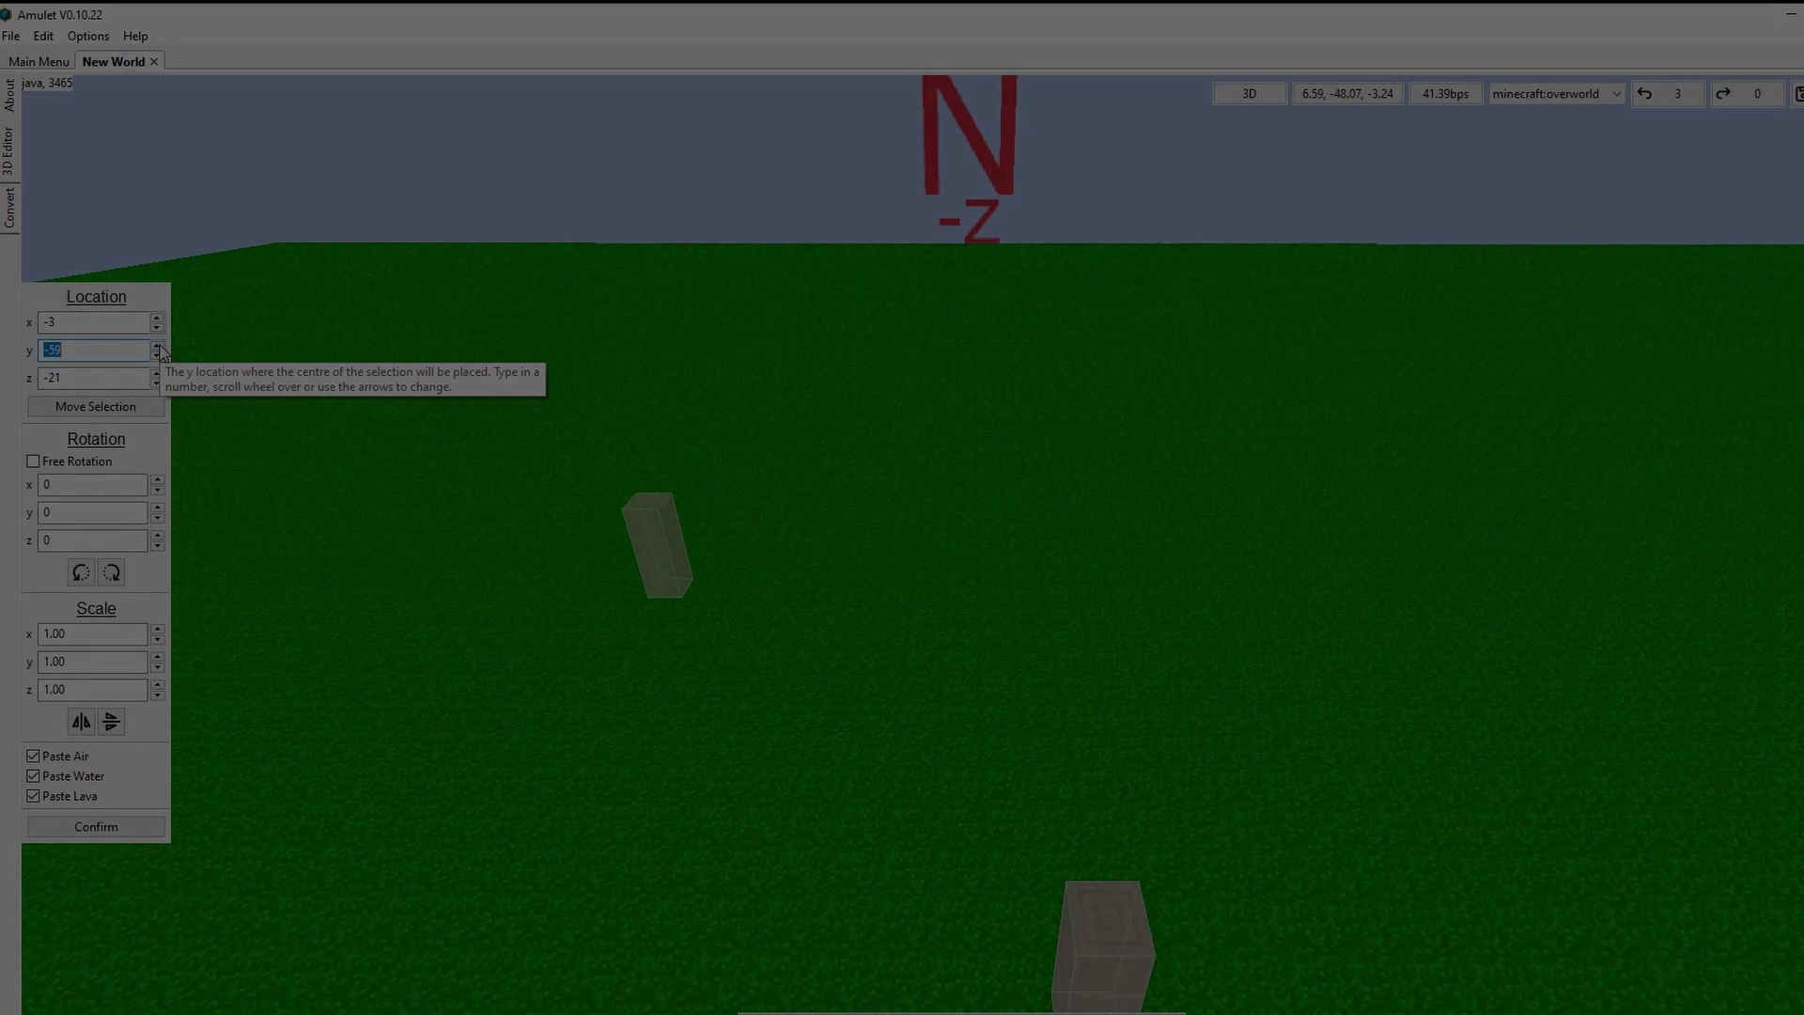